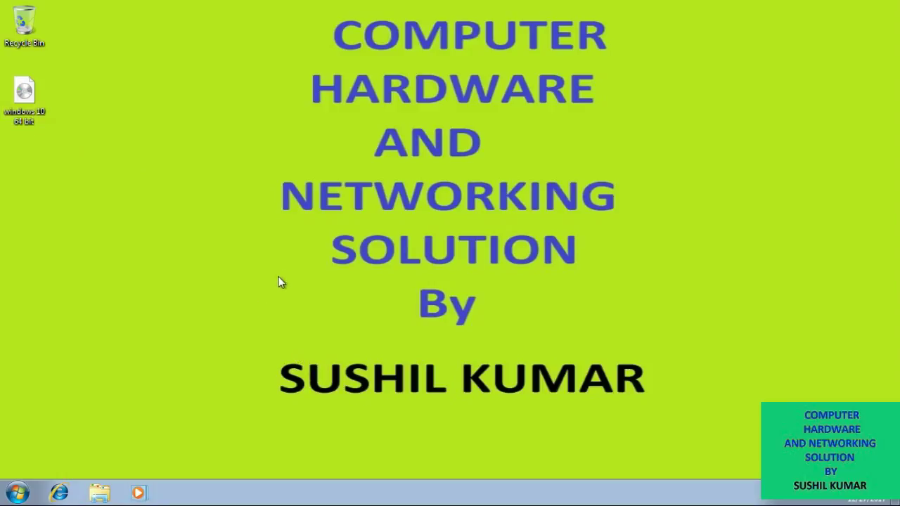
Browse to the computer's drives in a maximized Explorer window and select Local Disk (C:).
left_click(28, 121)
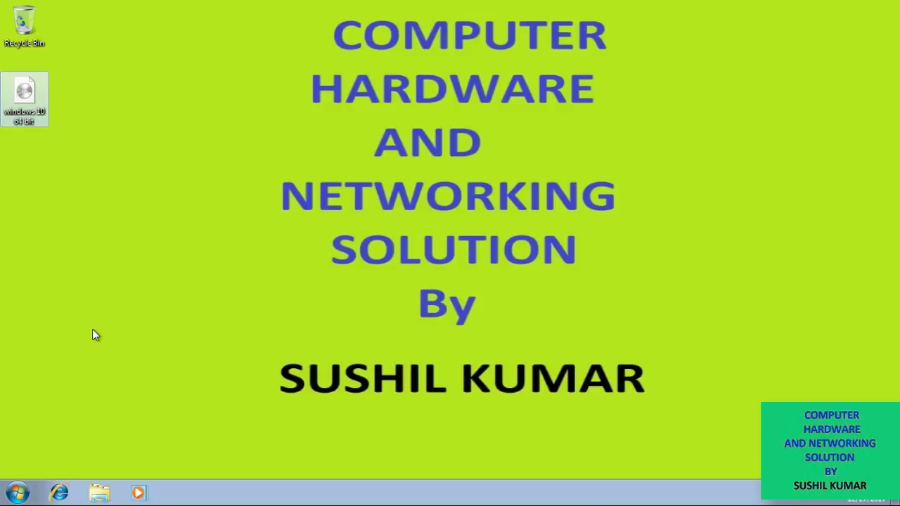
left_click(106, 495)
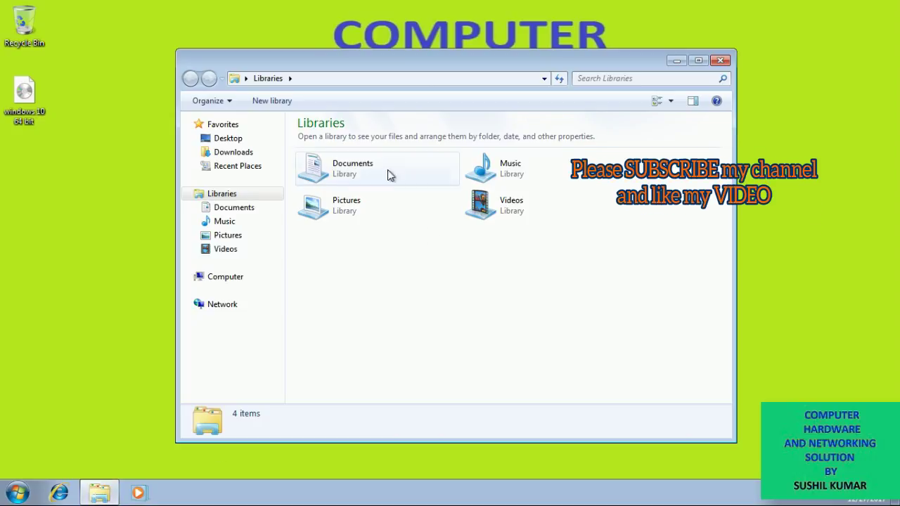
left_click(220, 277)
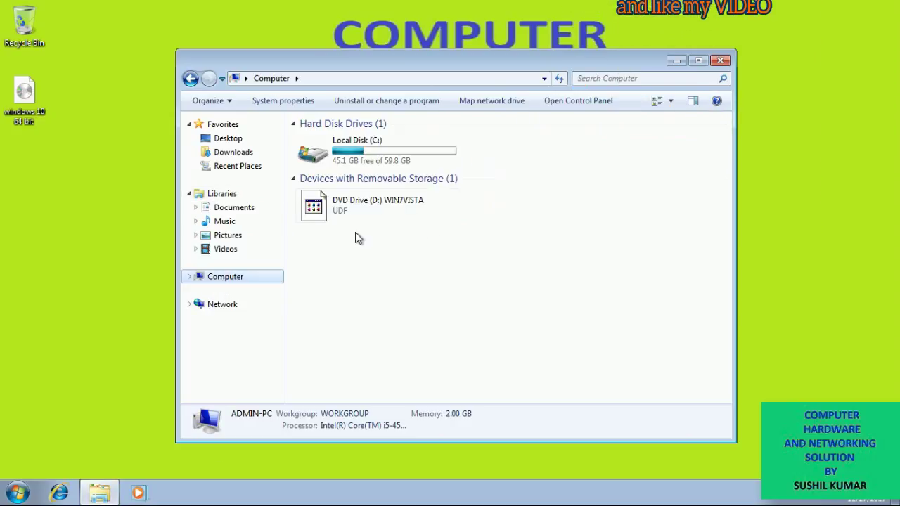
double_click(500, 66)
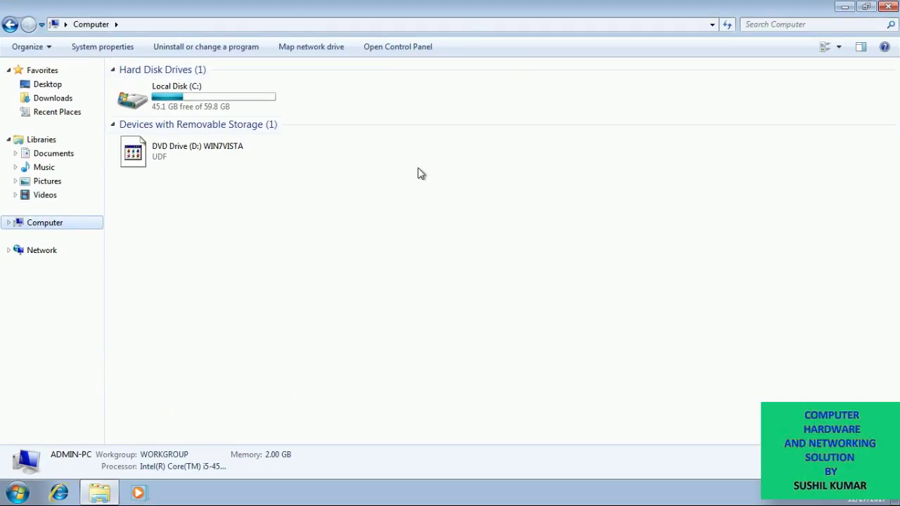
left_click(202, 106)
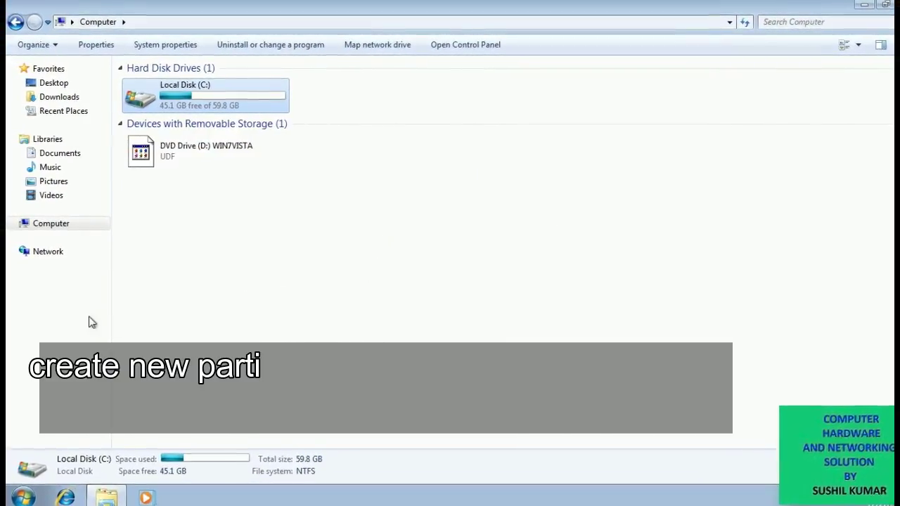
Examine the partitions of Disk 0 through Computer Management's Disk Management view, and close the console.
right_click(64, 228)
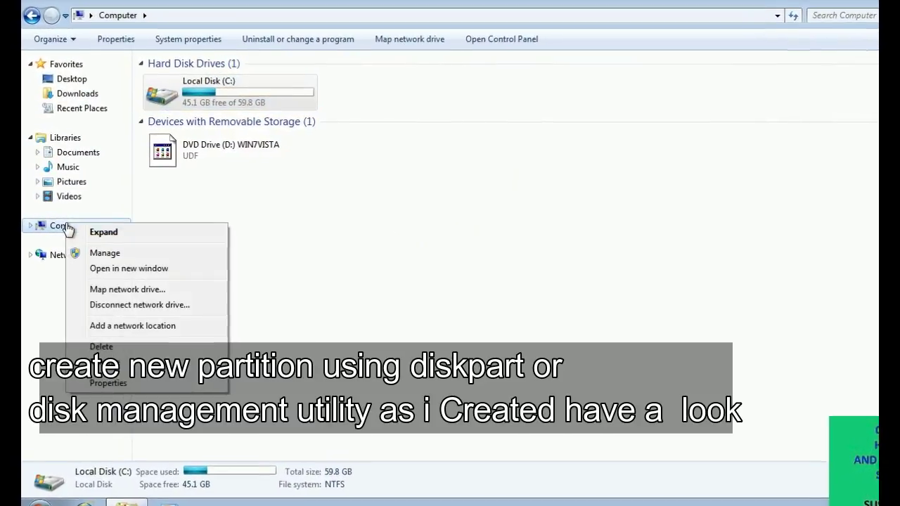
left_click(99, 253)
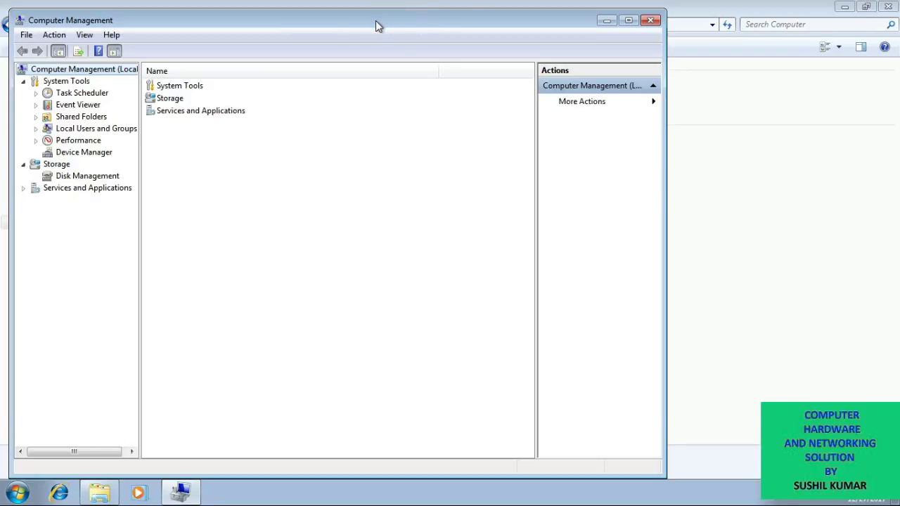
left_click(79, 178)
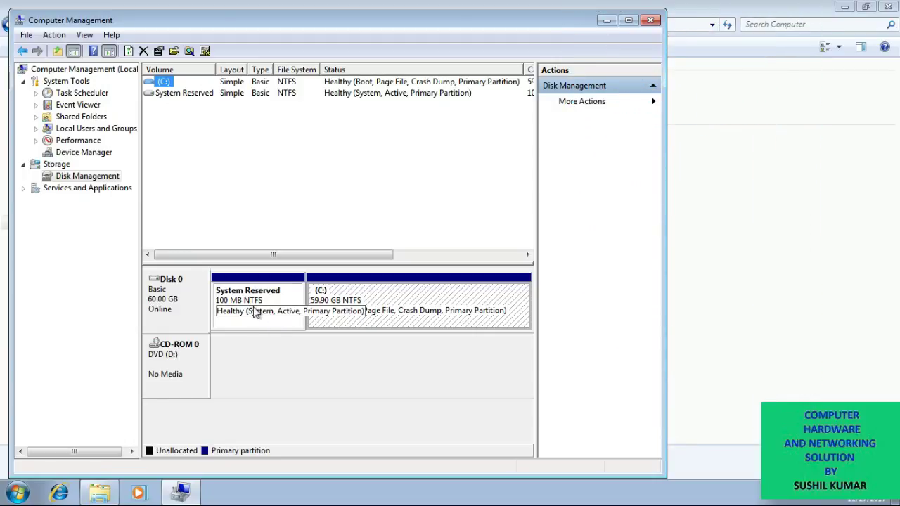
left_click(393, 318)
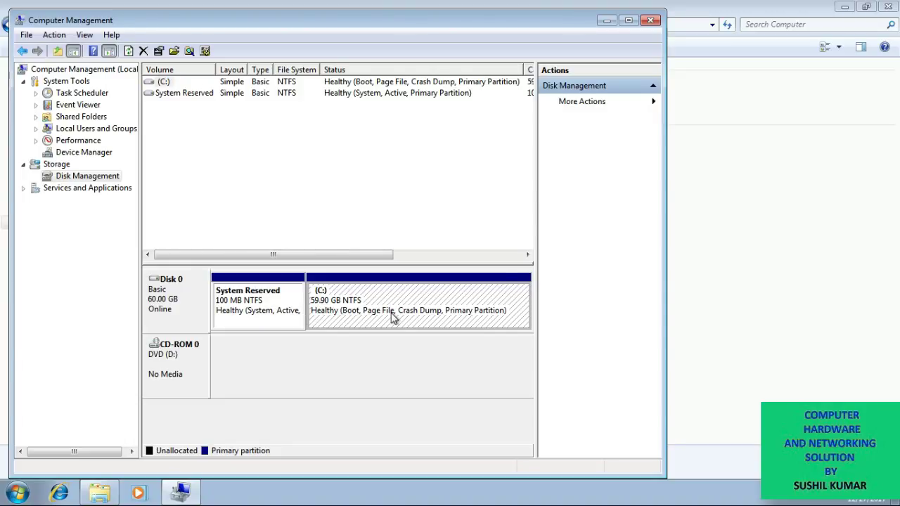
left_click(651, 21)
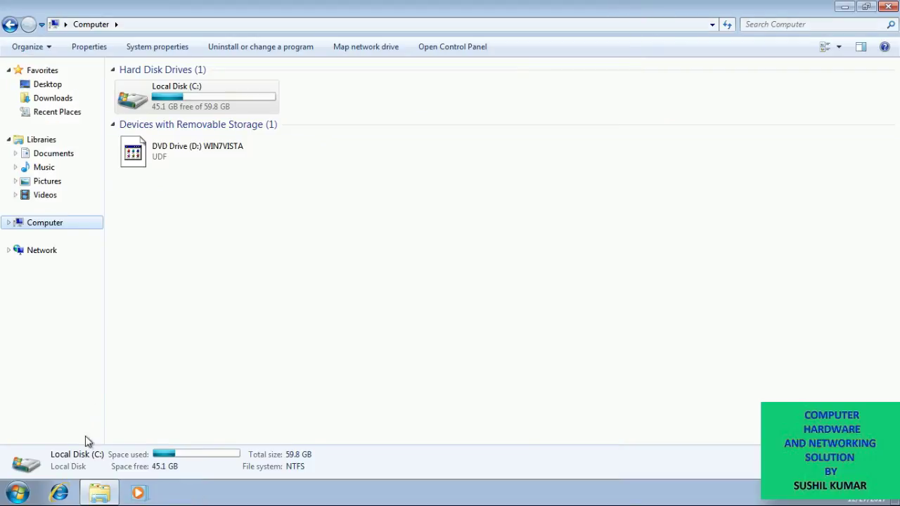
Find and launch diskmgmt.msc, and place the Disk Management window clear of the drive list.
left_click(25, 494)
left_click(56, 461)
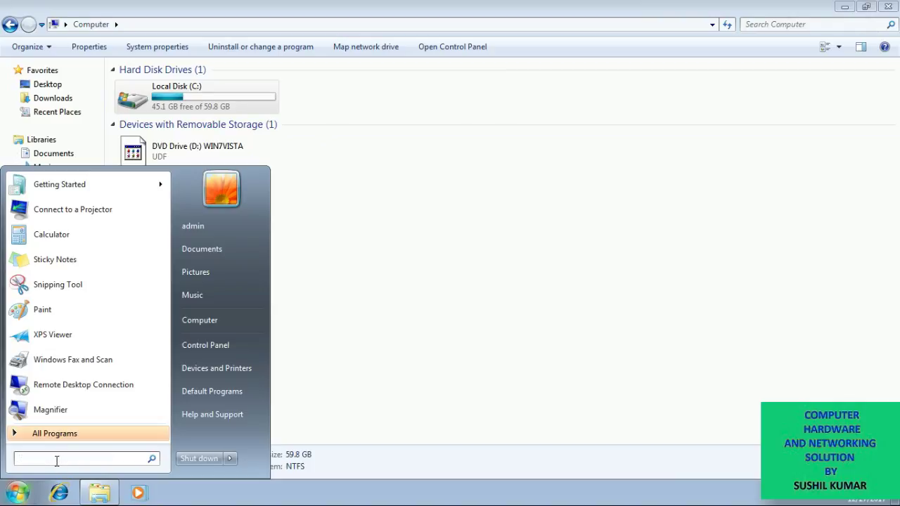
type("dis")
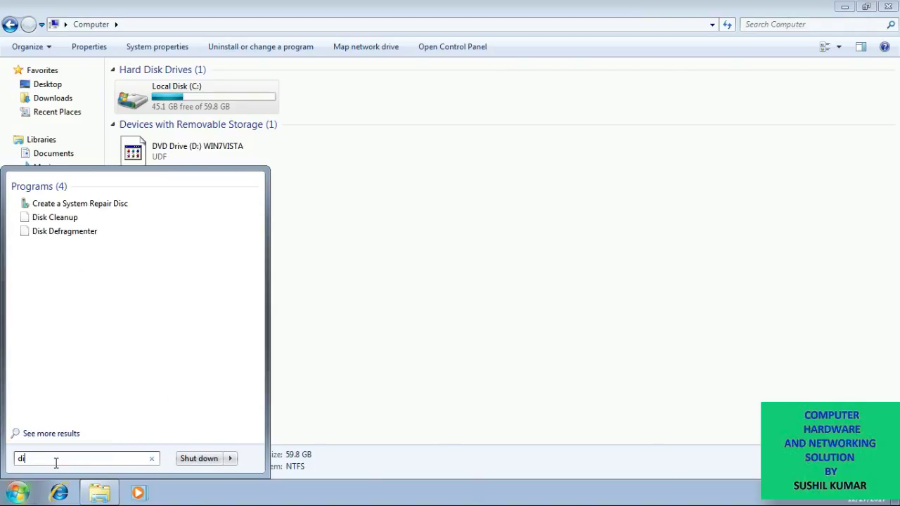
type("kmg")
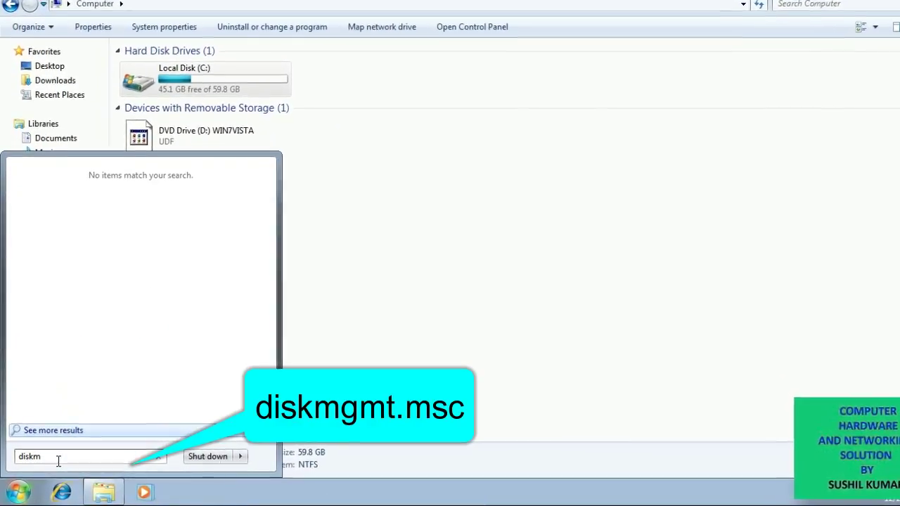
type("mt.")
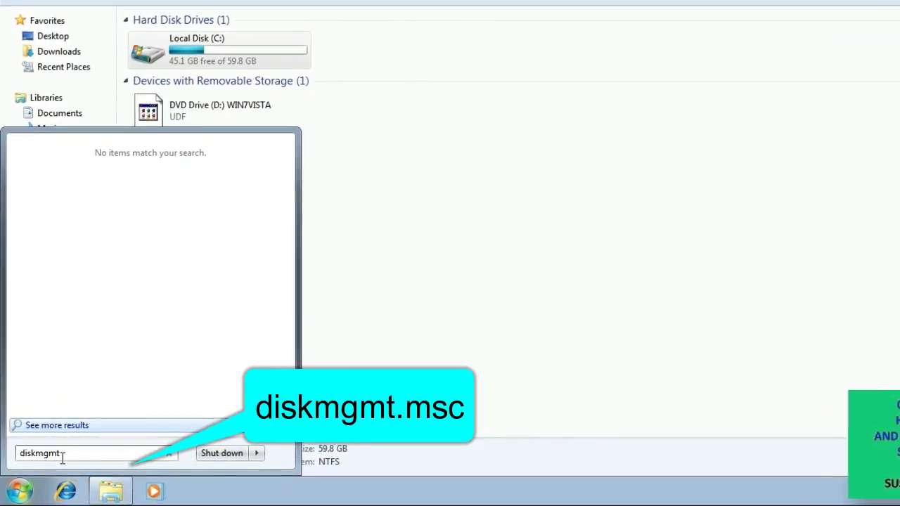
type("ms")
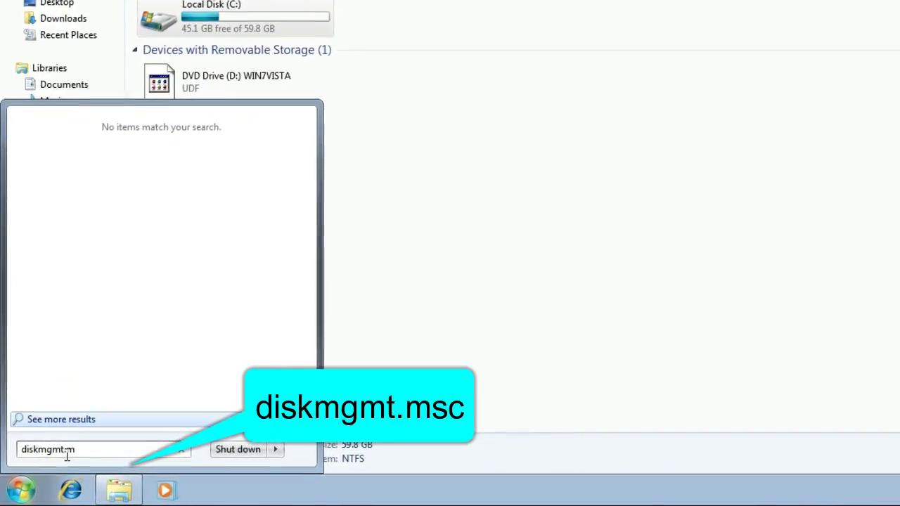
type("c")
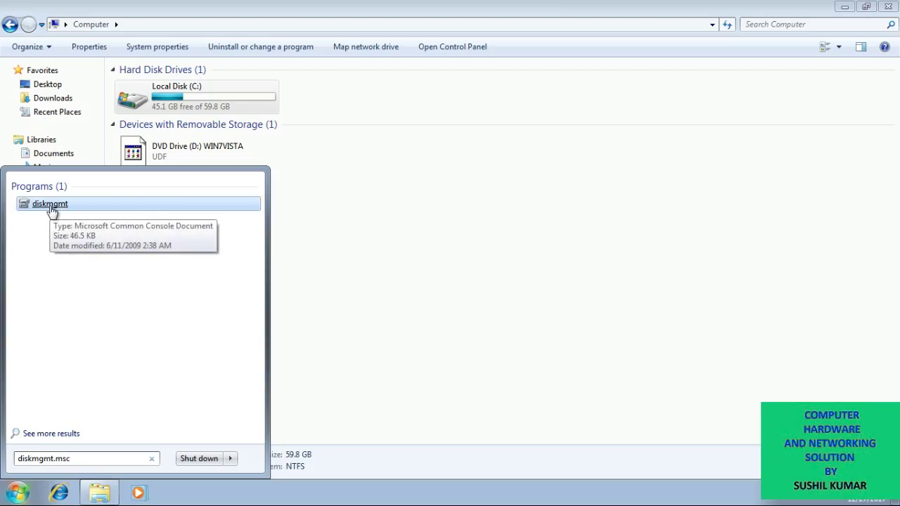
left_click(51, 205)
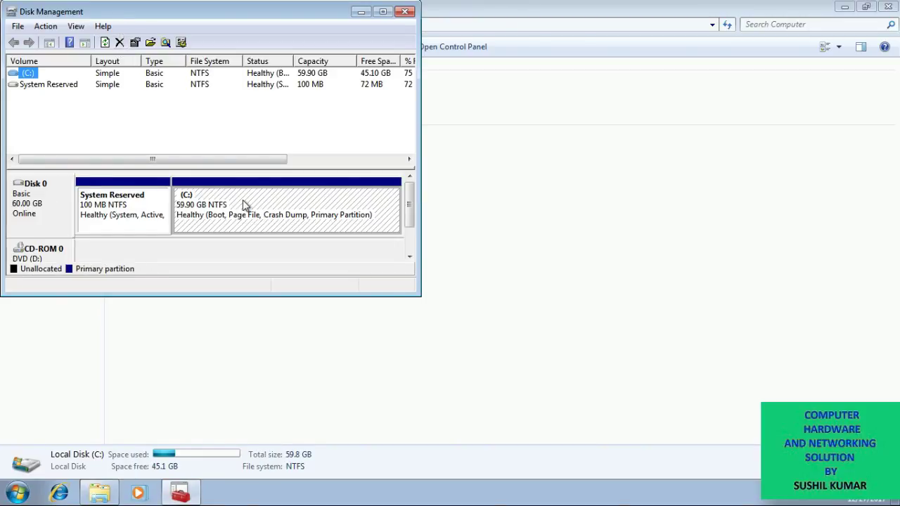
left_click_drag(207, 16, 512, 120)
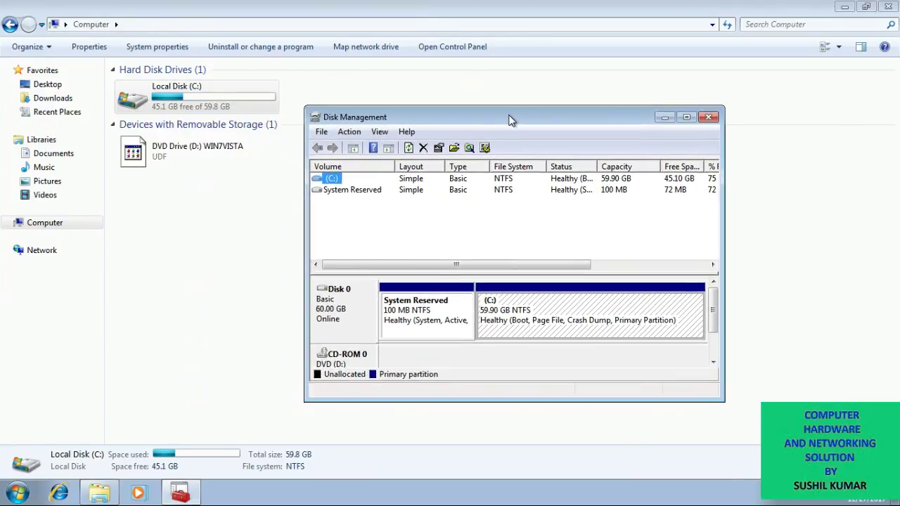
right_click(569, 313)
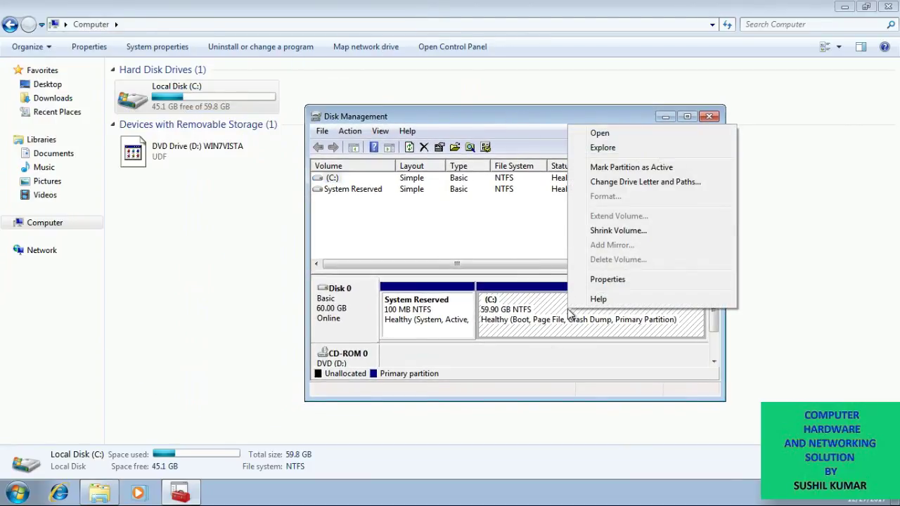
left_click(514, 309)
right_click(514, 308)
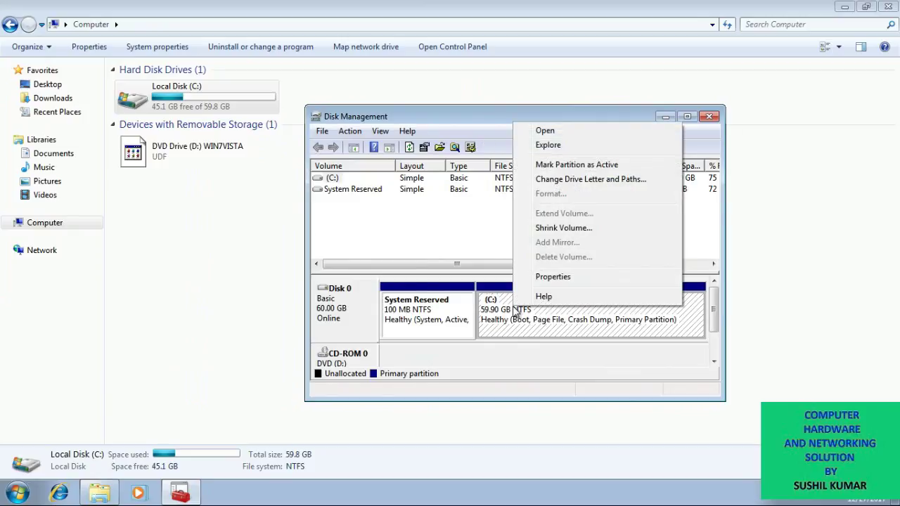
left_click(519, 318)
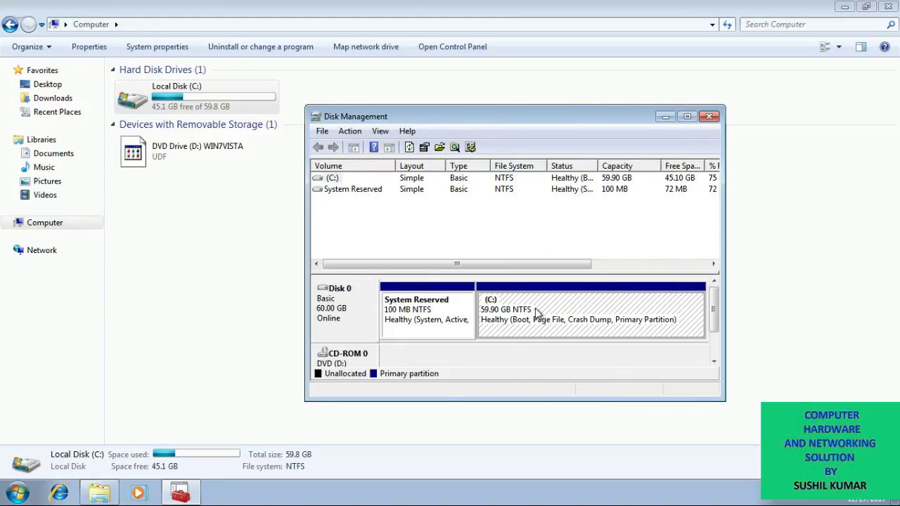
Shrink the C: volume by 5000 MB.
right_click(535, 310)
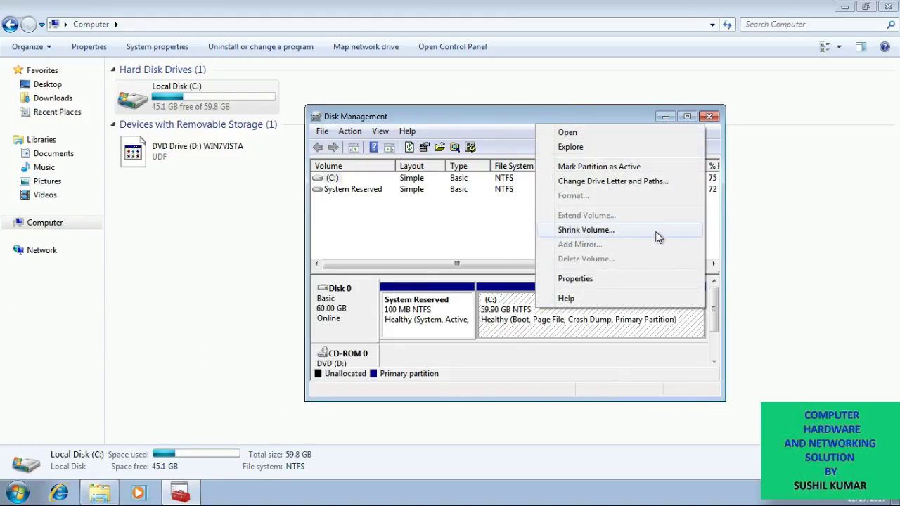
left_click(582, 232)
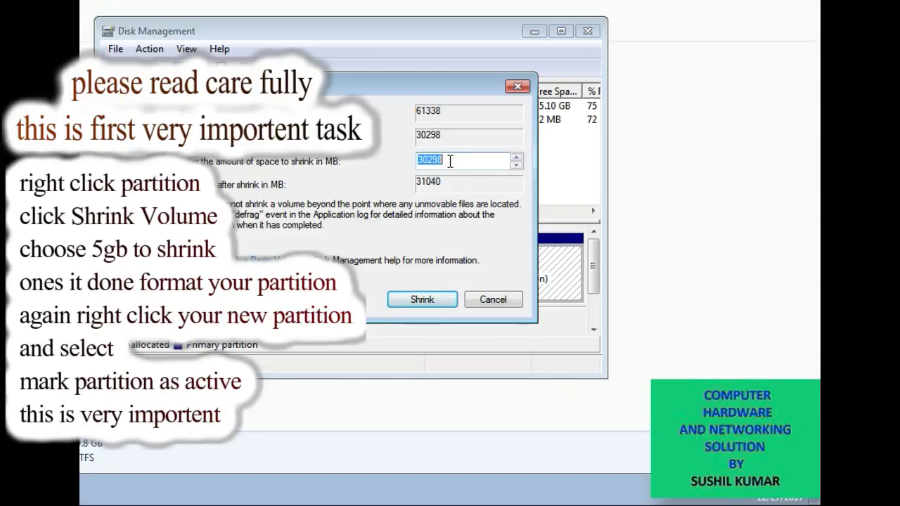
left_click_drag(450, 161, 395, 163)
type("5")
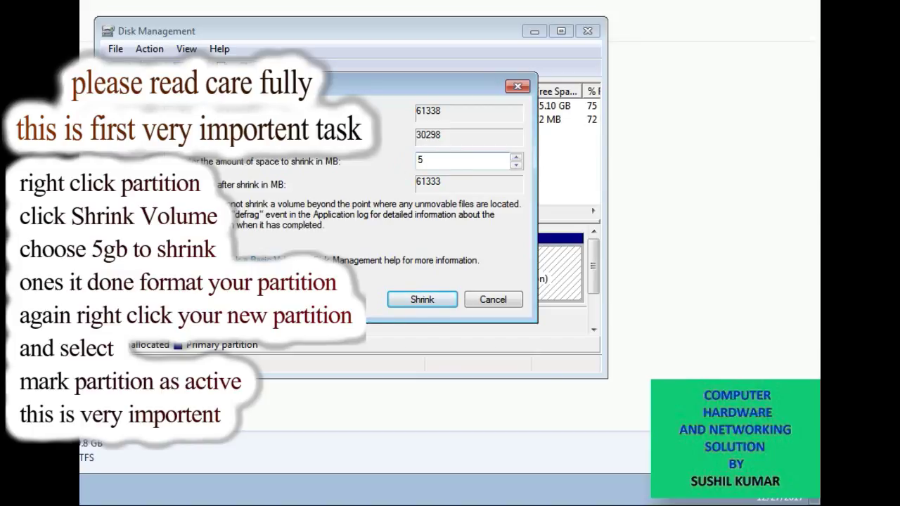
type("000")
left_click(424, 301)
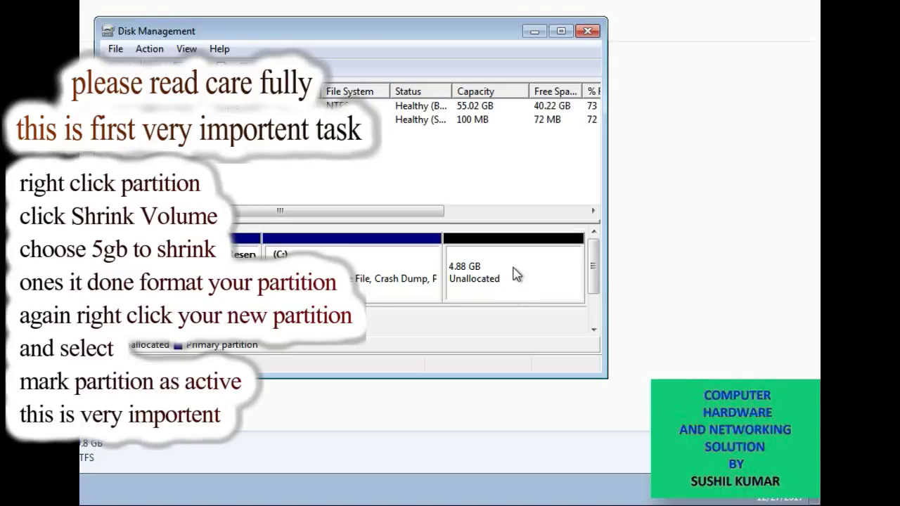
Create a 4999 MB simple volume in the unallocated space with drive letter E, formatted as NTFS and labelled "os media".
right_click(513, 269)
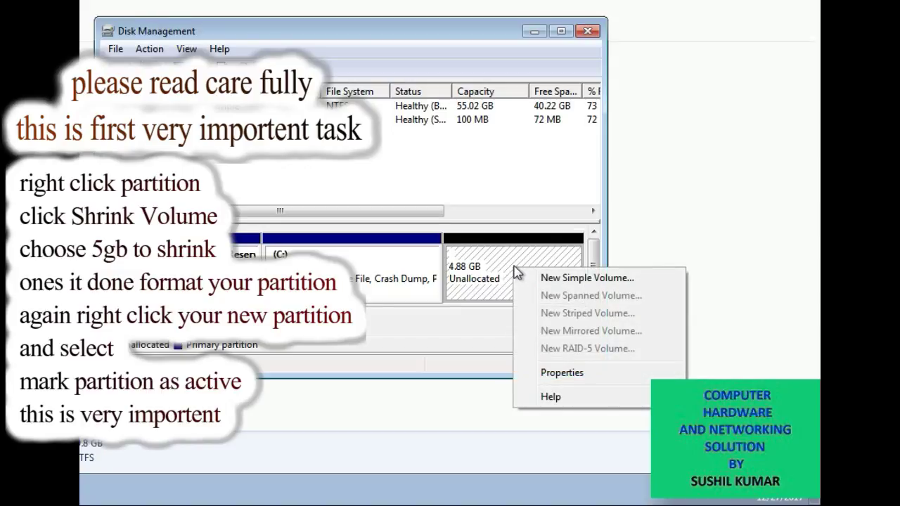
left_click(561, 286)
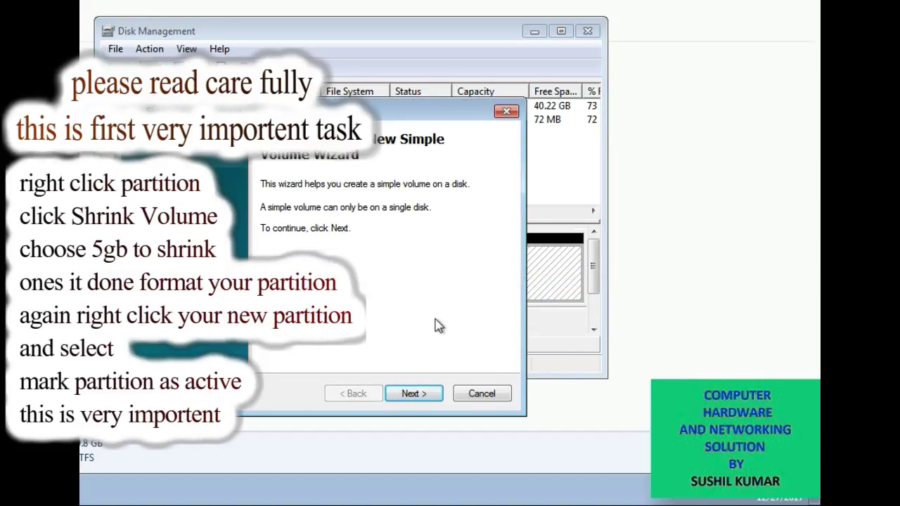
left_click(418, 395)
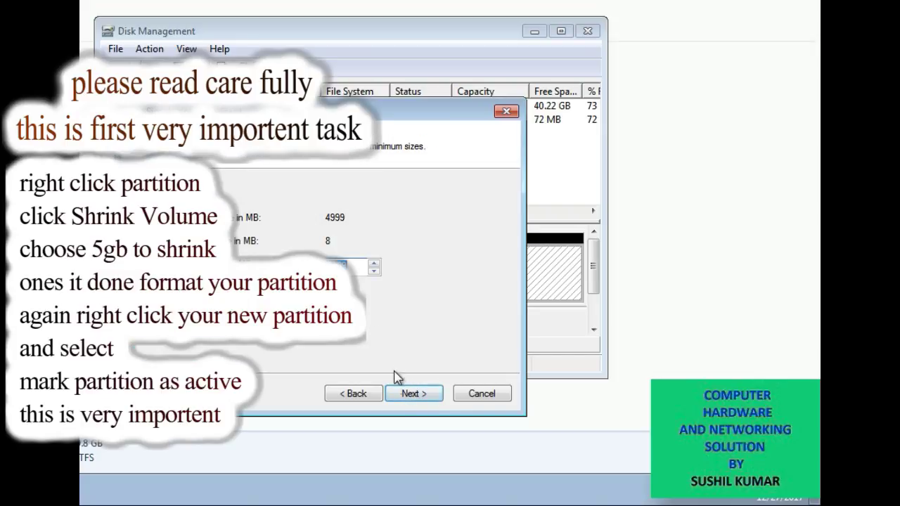
left_click(411, 394)
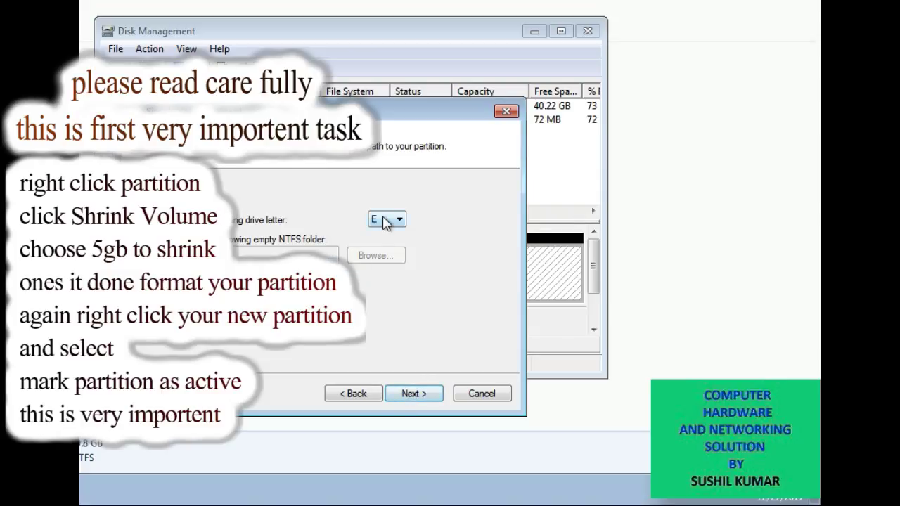
left_click(412, 397)
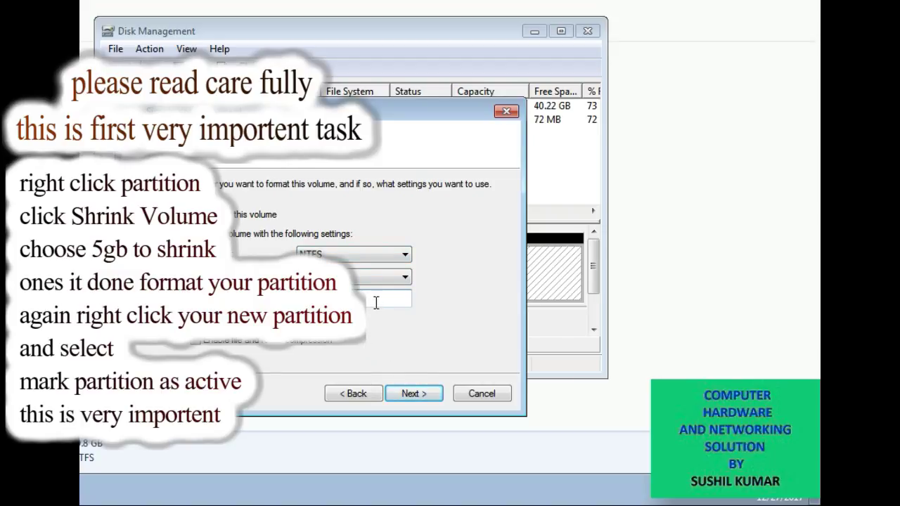
left_click(410, 395)
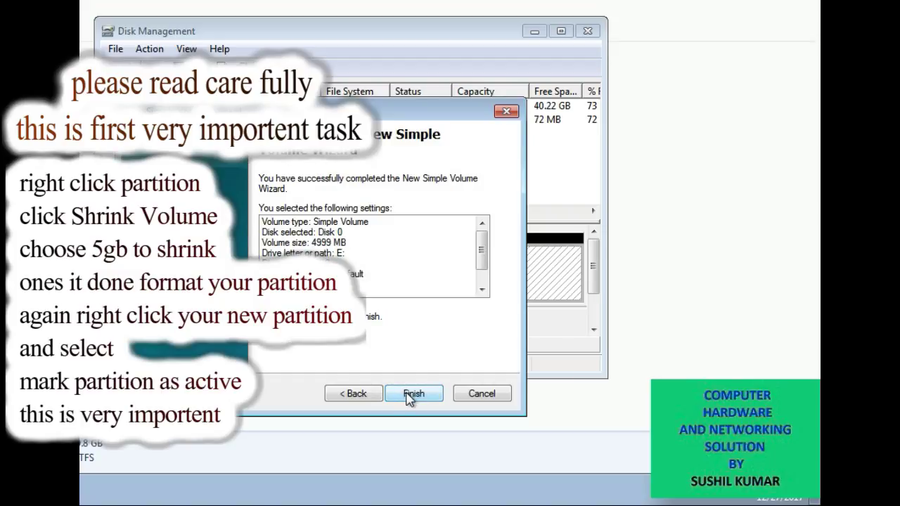
left_click(412, 395)
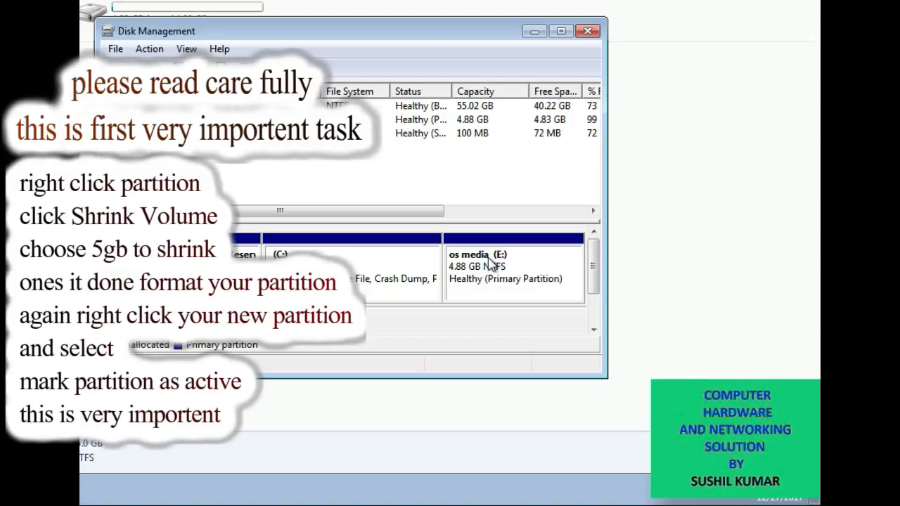
Mark the os media (E:) partition as active and accept the warning.
right_click(490, 258)
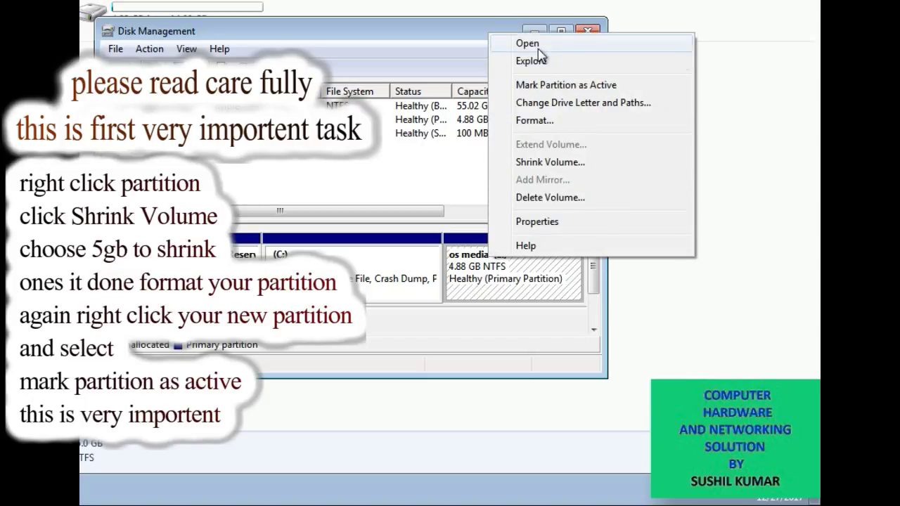
left_click(566, 85)
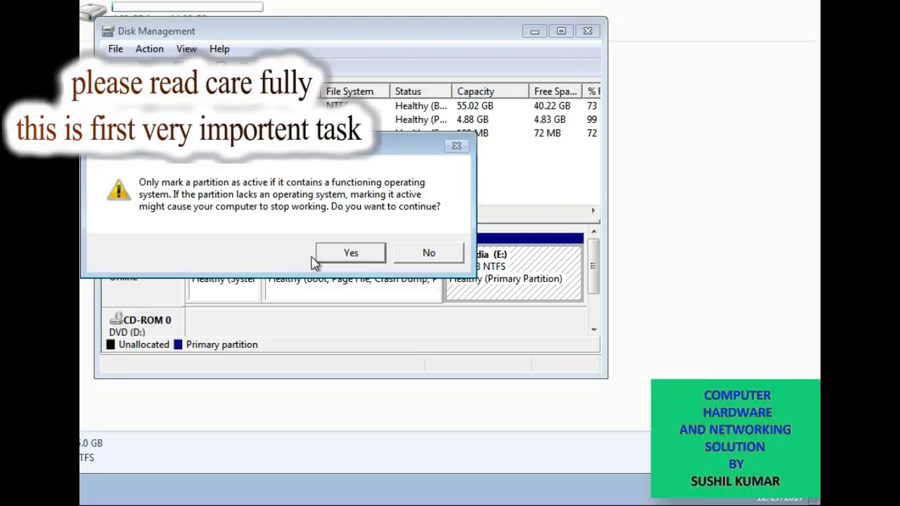
left_click(353, 254)
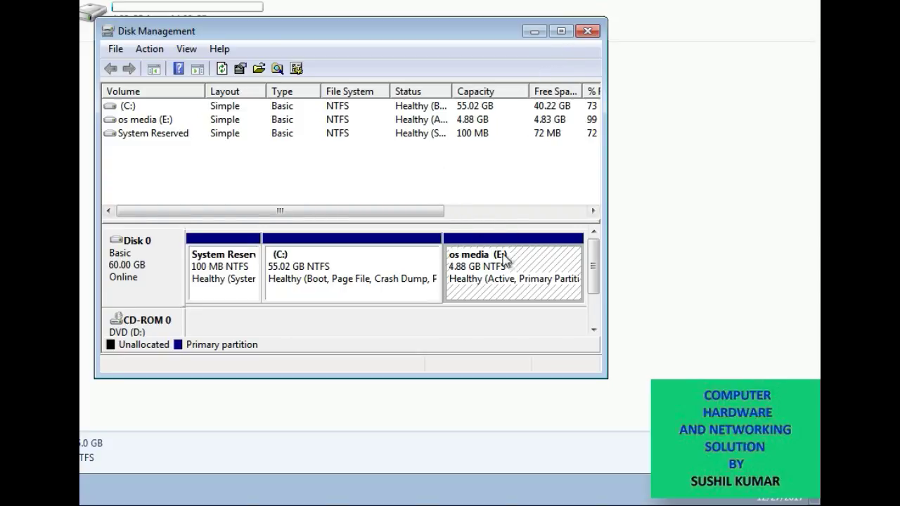
Close Disk Management and the Computer window, and extract the windows 10 64 bit disc image to the os media (E:) drive.
left_click(588, 31)
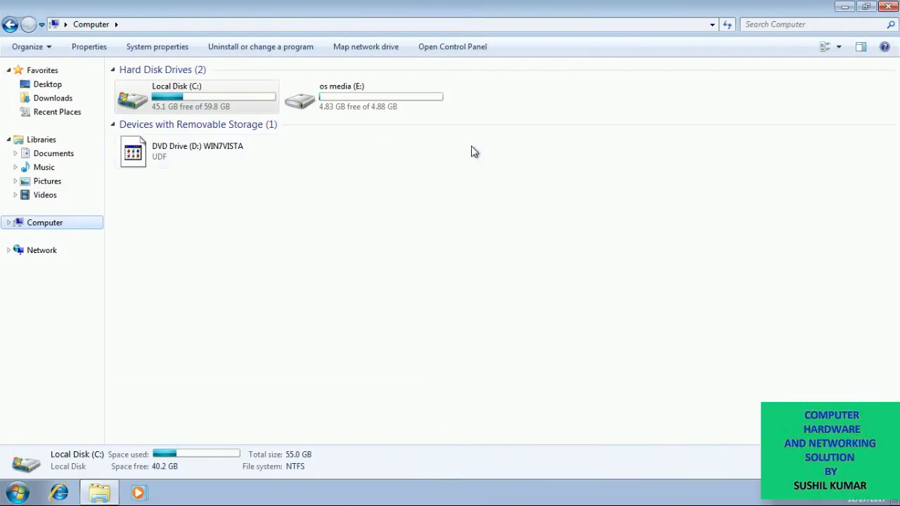
left_click(888, 9)
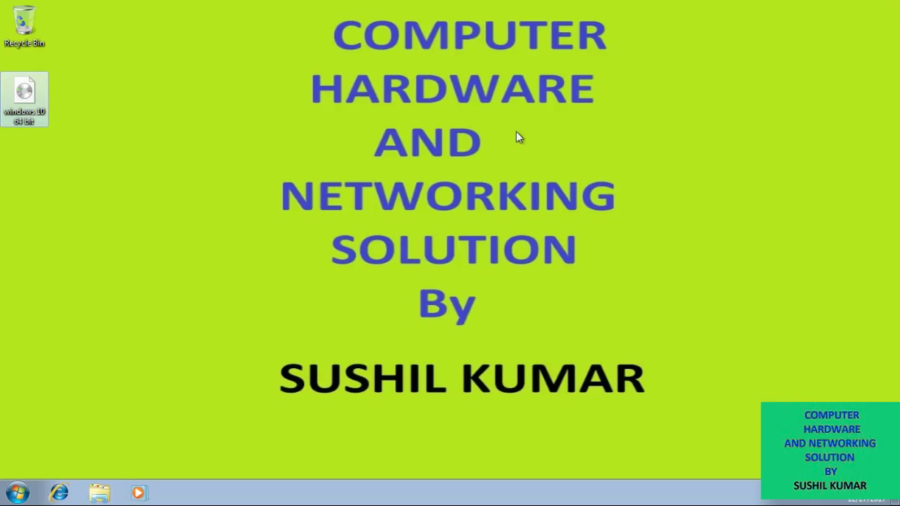
left_click(22, 110)
left_click(144, 108)
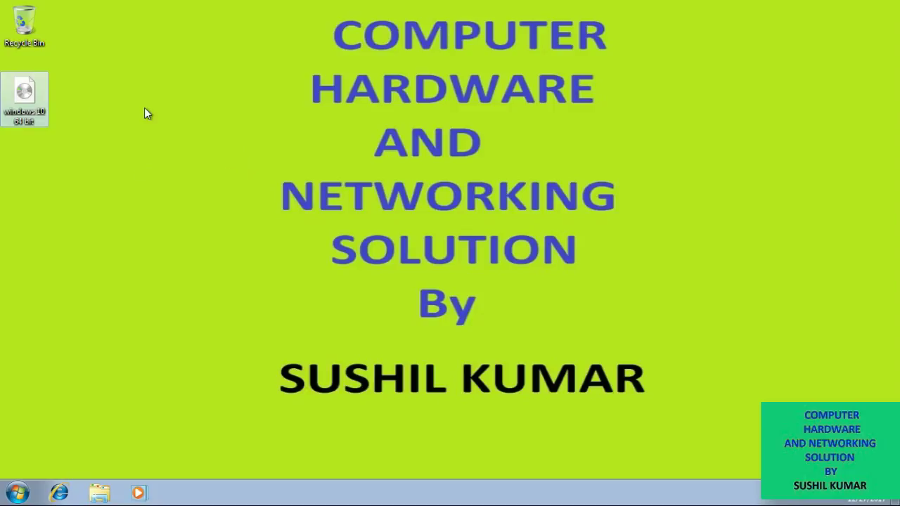
right_click(27, 103)
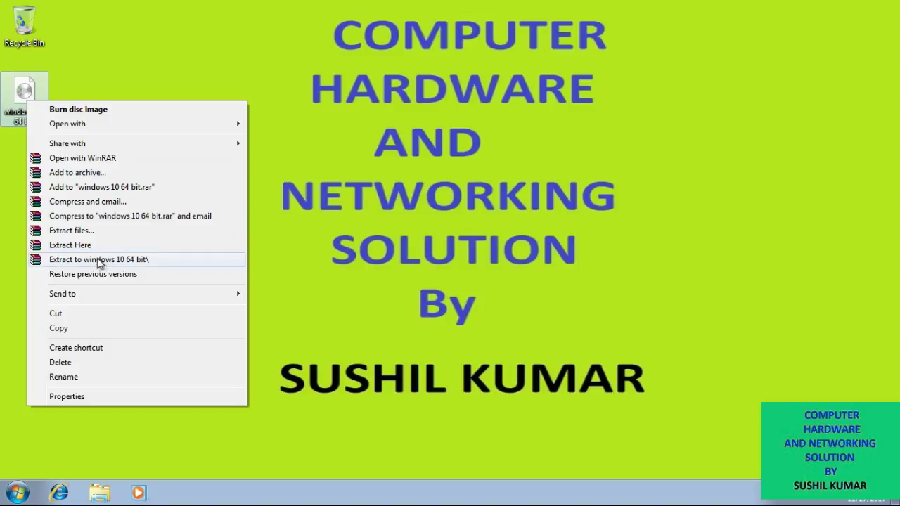
left_click(73, 232)
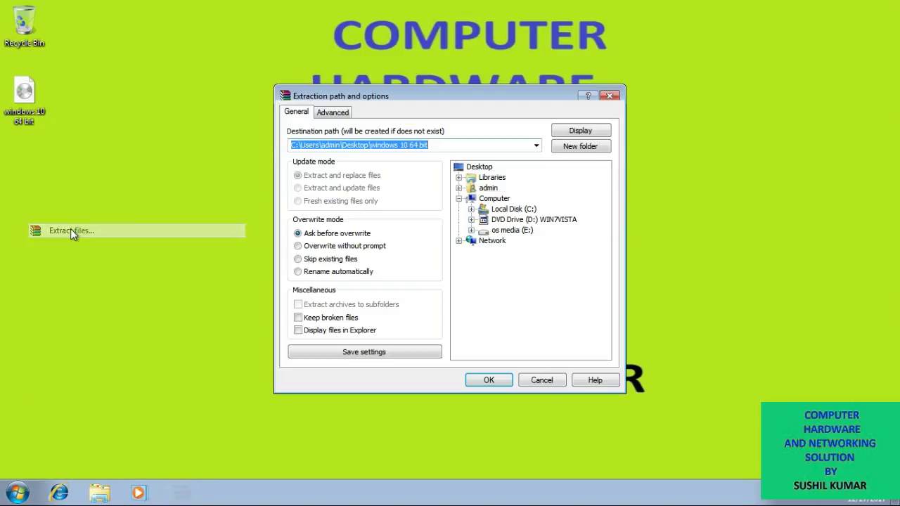
left_click(513, 231)
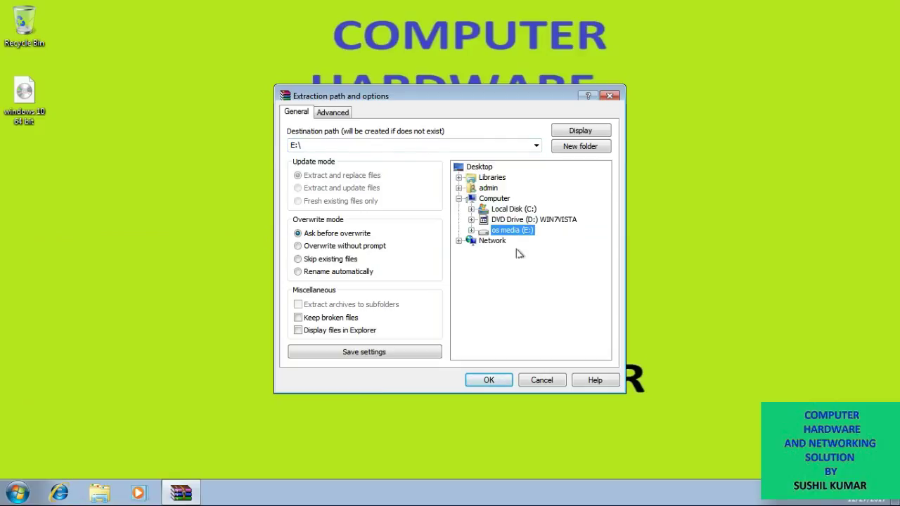
left_click(492, 380)
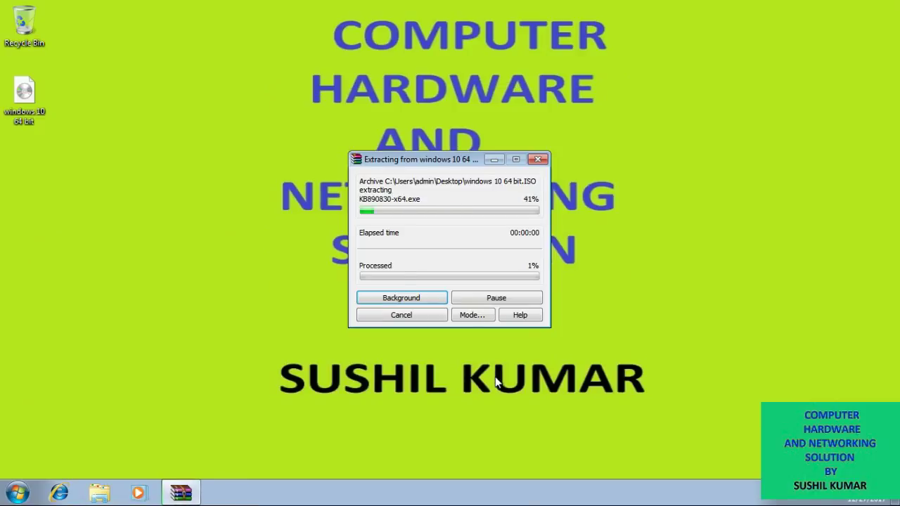
Examine the files extracted to the os media (E:) drive, and clear the Explorer windows from the desktop.
left_click(101, 494)
left_click(45, 223)
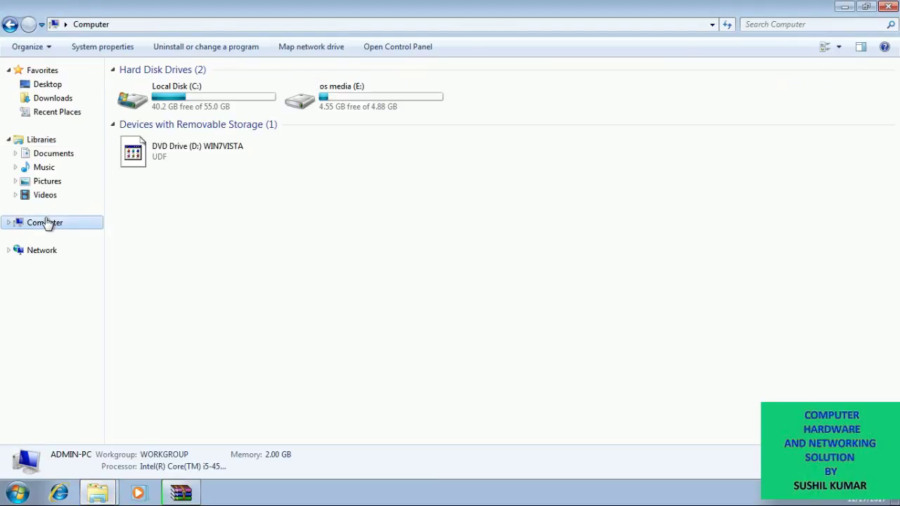
double_click(313, 113)
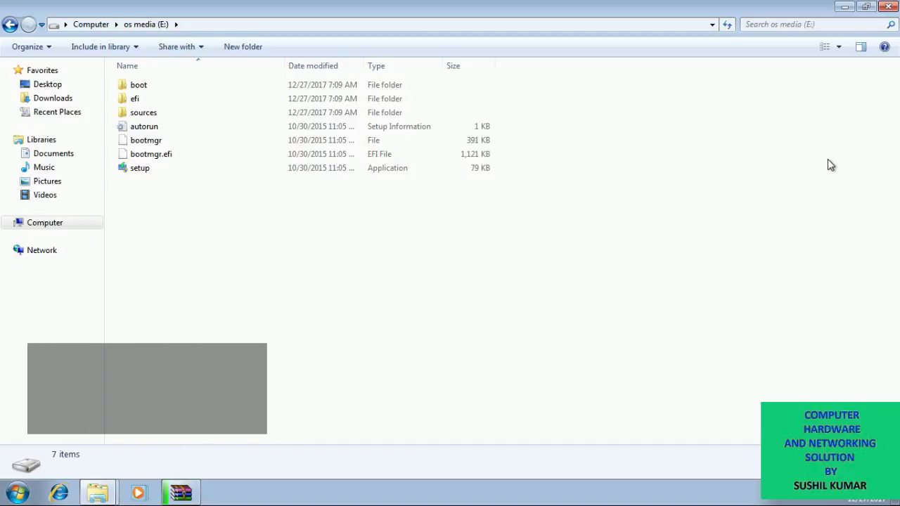
left_click(847, 6)
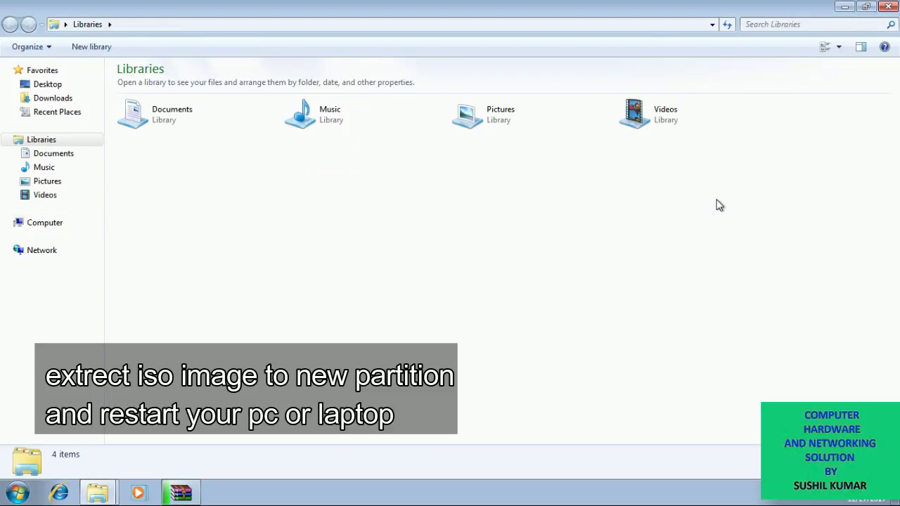
left_click(844, 9)
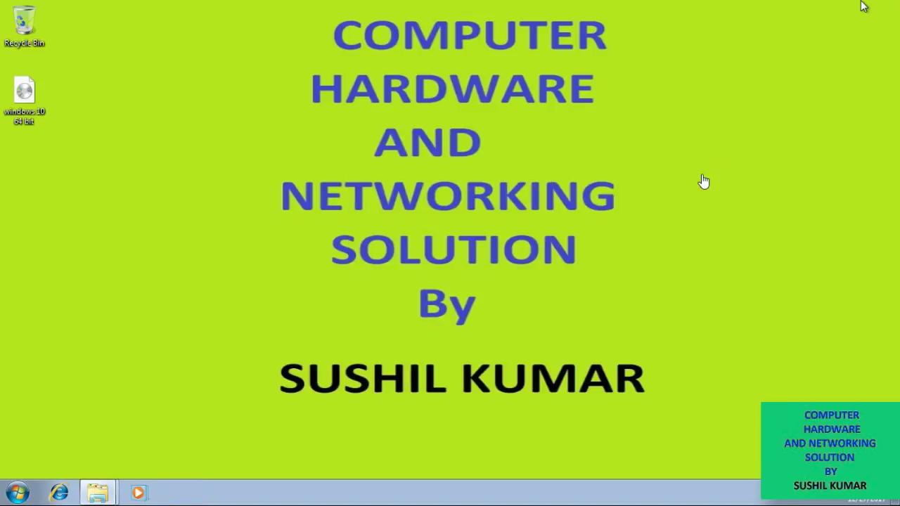
Shut down the computer so that it can boot from the os media partition.
left_click(109, 492)
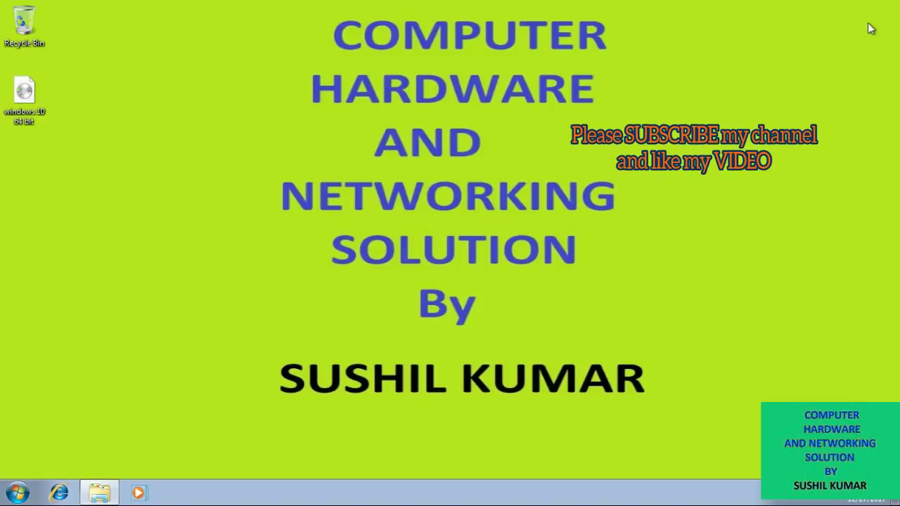
left_click(22, 494)
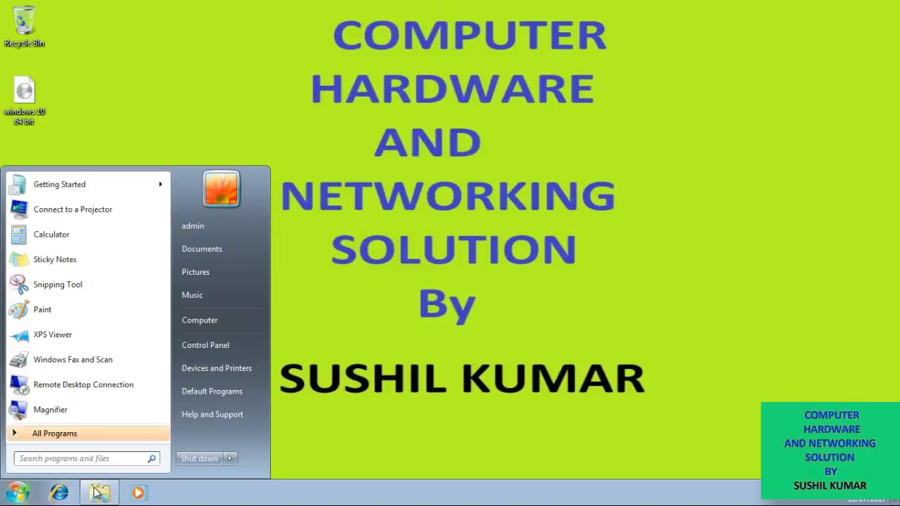
left_click(206, 464)
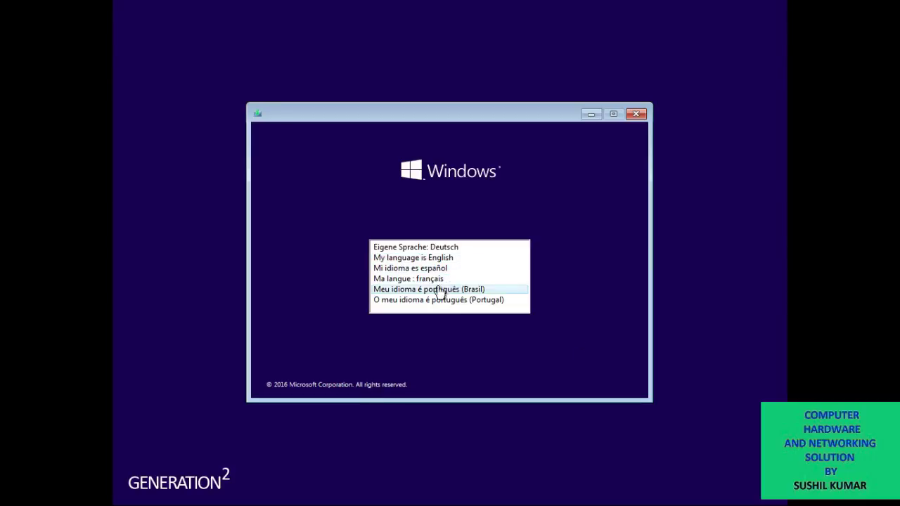
Choose English as the setup language and continue with English (United States) formats and the US keyboard.
double_click(412, 263)
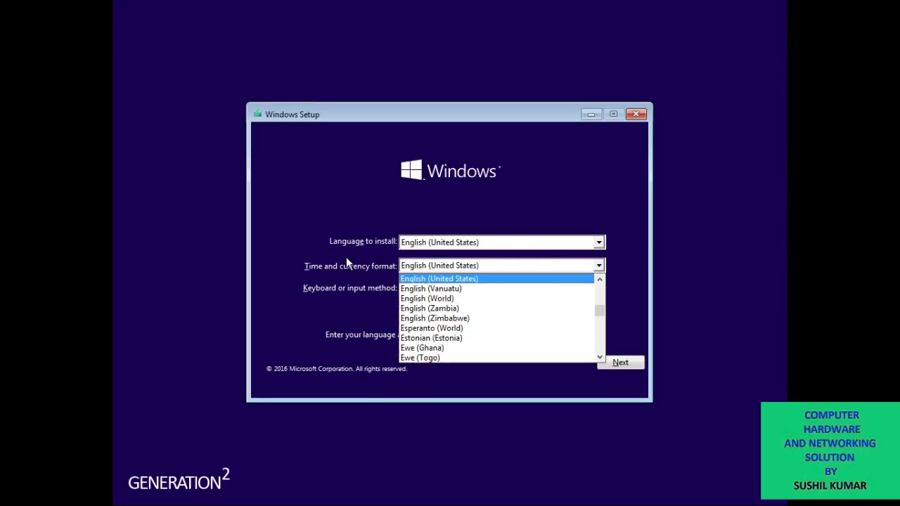
left_click(309, 235)
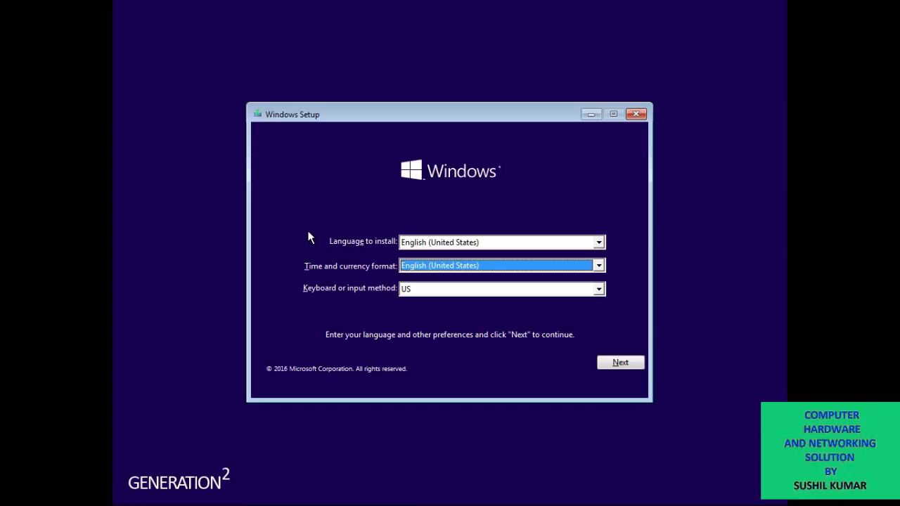
left_click(629, 364)
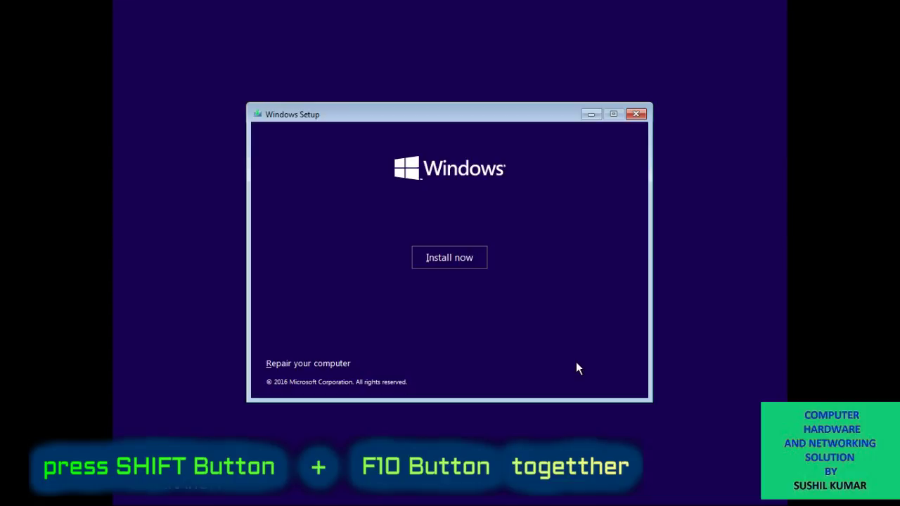
Open a command prompt in Windows Setup, start diskpart and list the disks.
key("shift+F10")
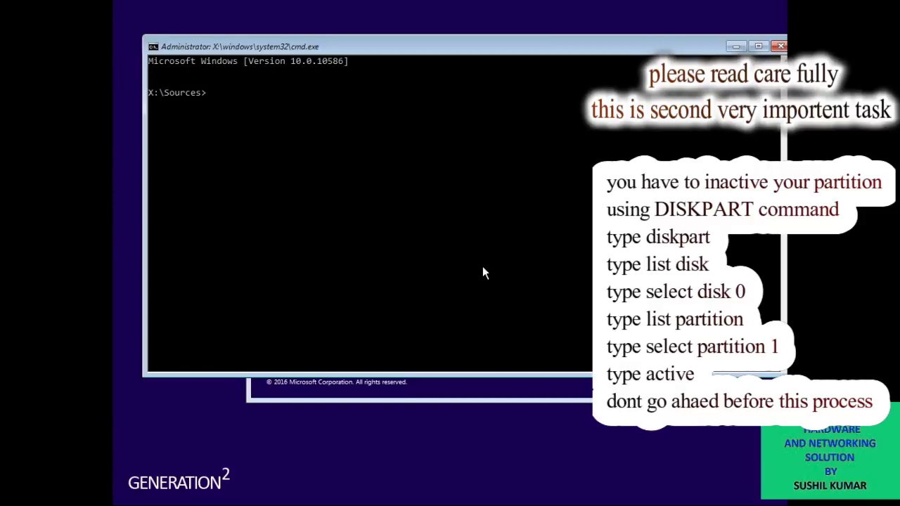
type("diskpart")
key("Return")
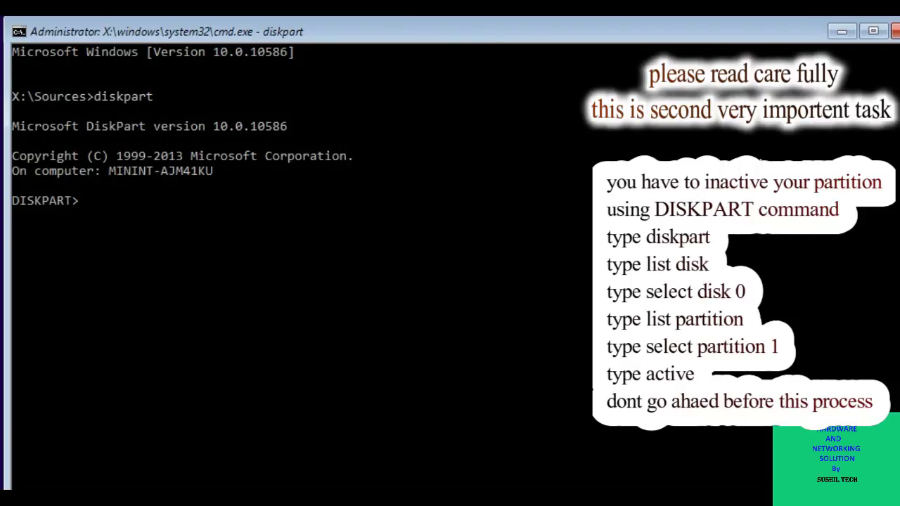
type("list disk")
key("Return")
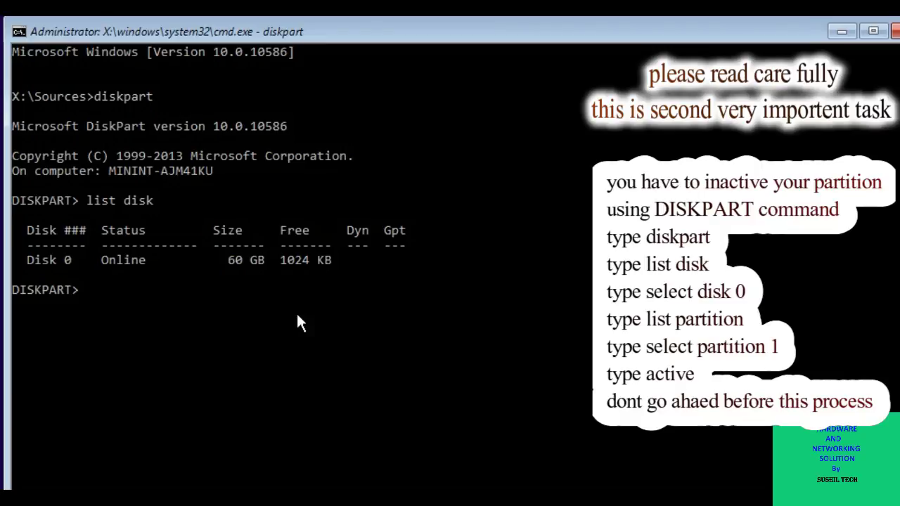
Select disk 0 in diskpart and list its partitions.
type("select disj")
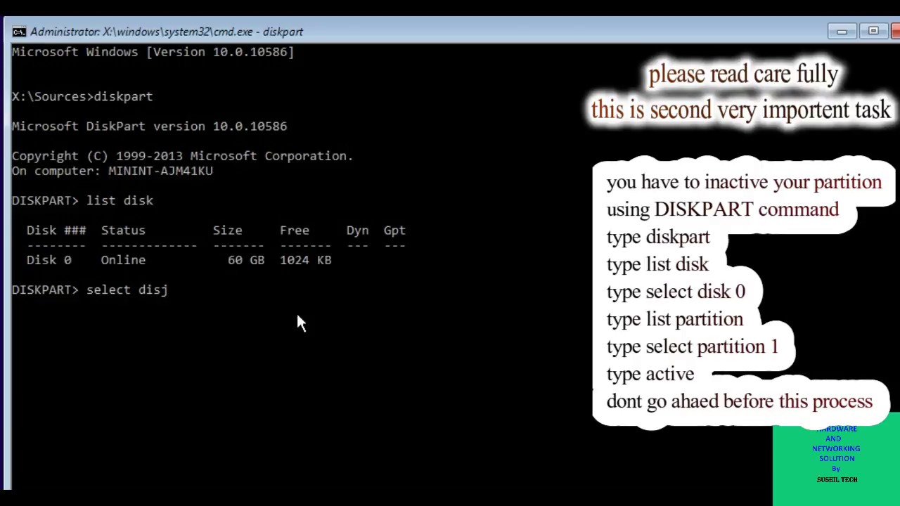
key("BackSpace")
type("k 0")
key("Return")
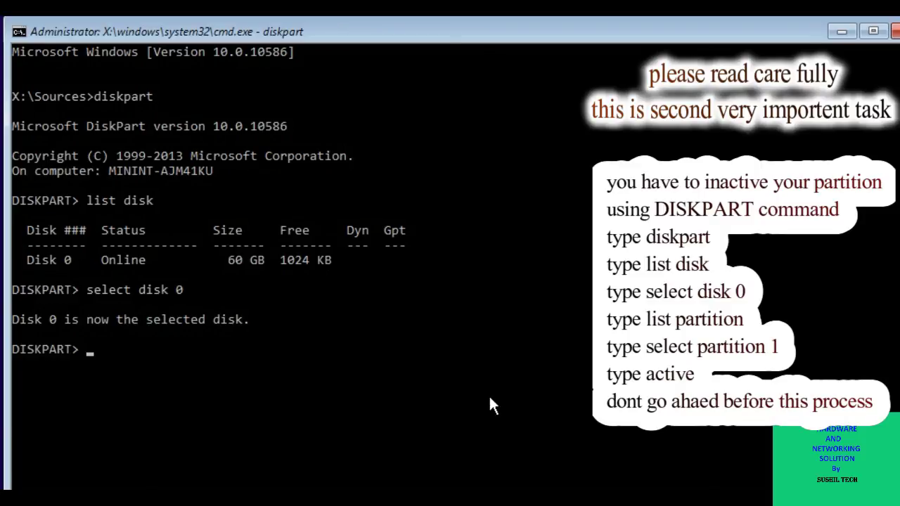
type("list partition")
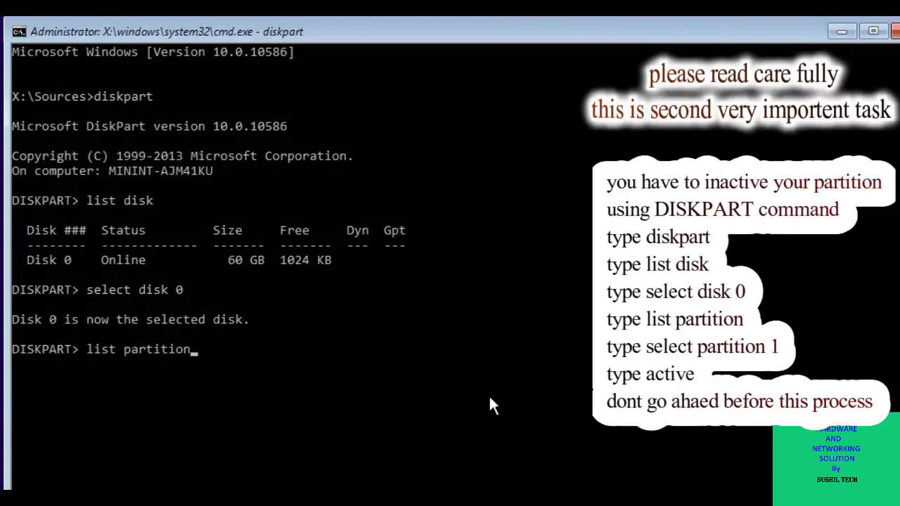
key("Return")
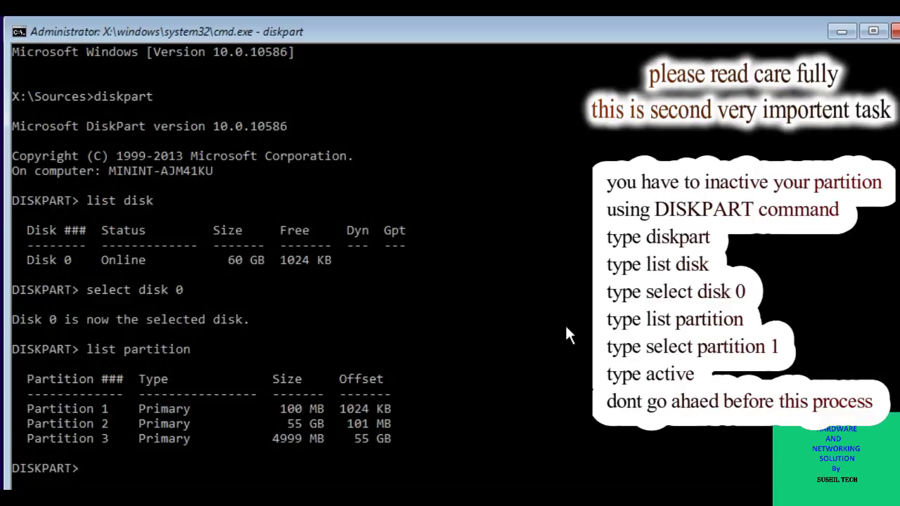
Select partition 1 in diskpart and mark it as active, and close the command prompt.
type("select partition")
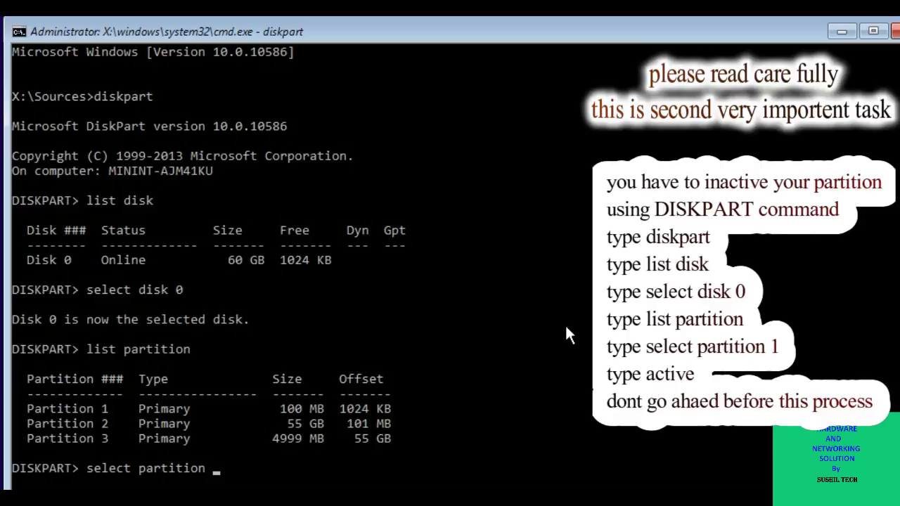
type("1")
key("Return")
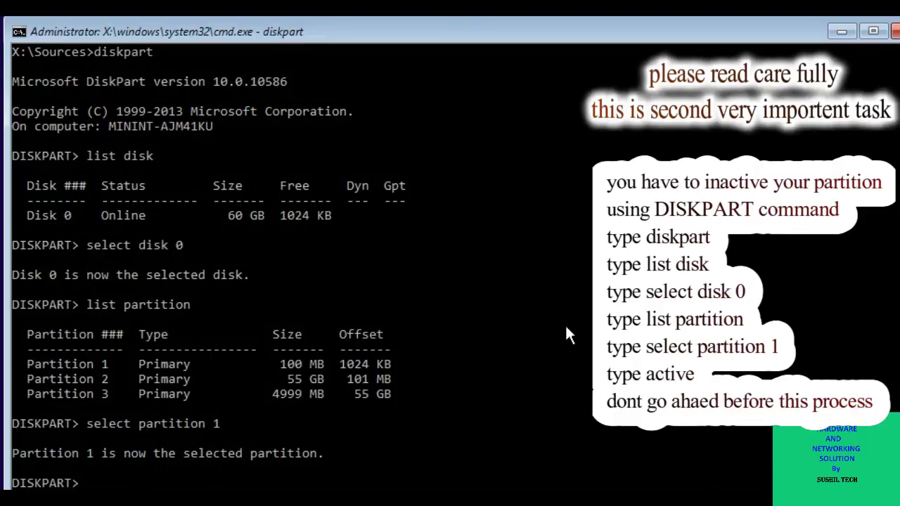
type("active")
key("Return")
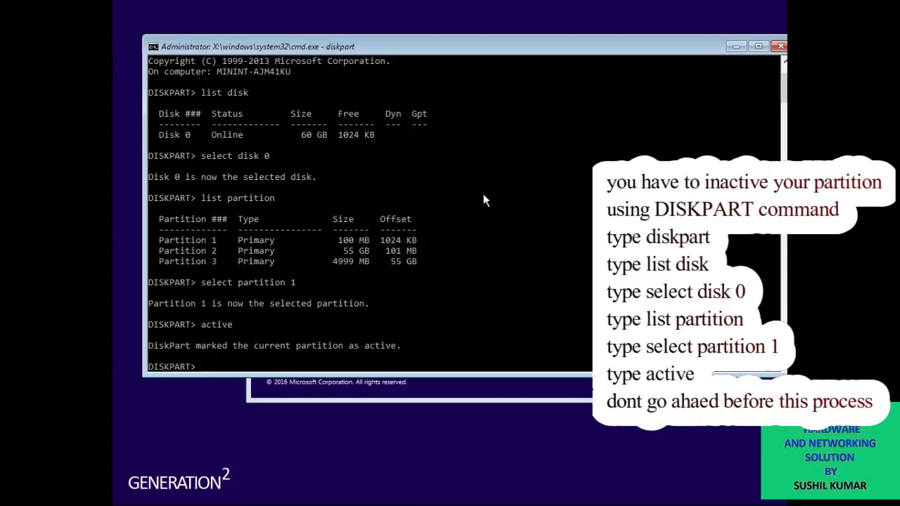
left_click_drag(551, 40, 555, 75)
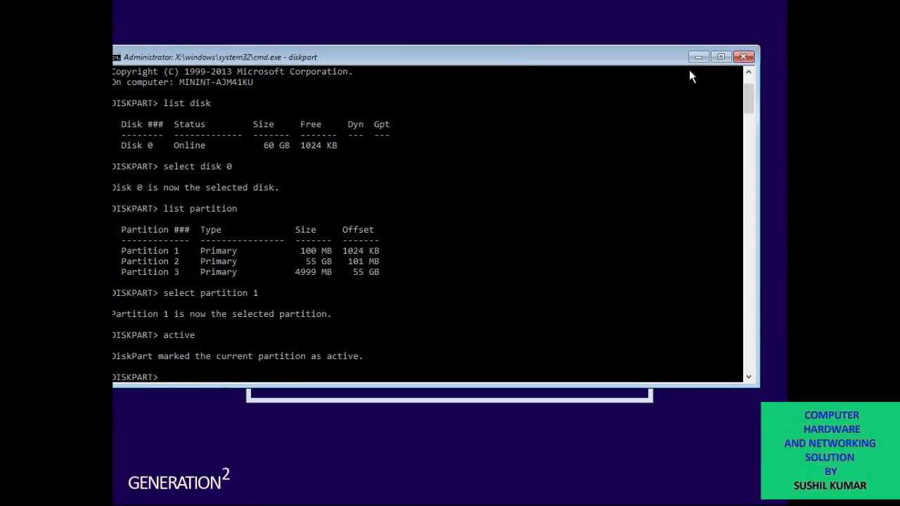
left_click(745, 57)
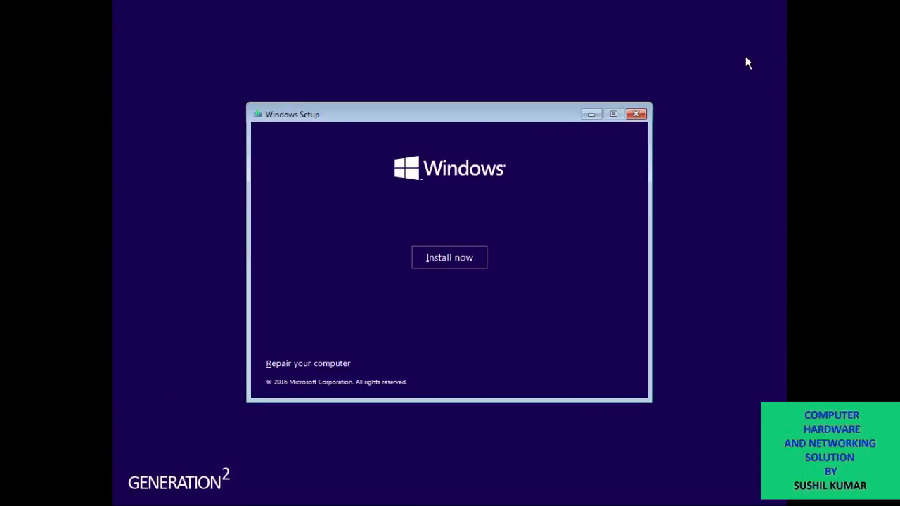
Start the Windows 10 installation and restart the computer at once when setup requires it.
left_click(453, 264)
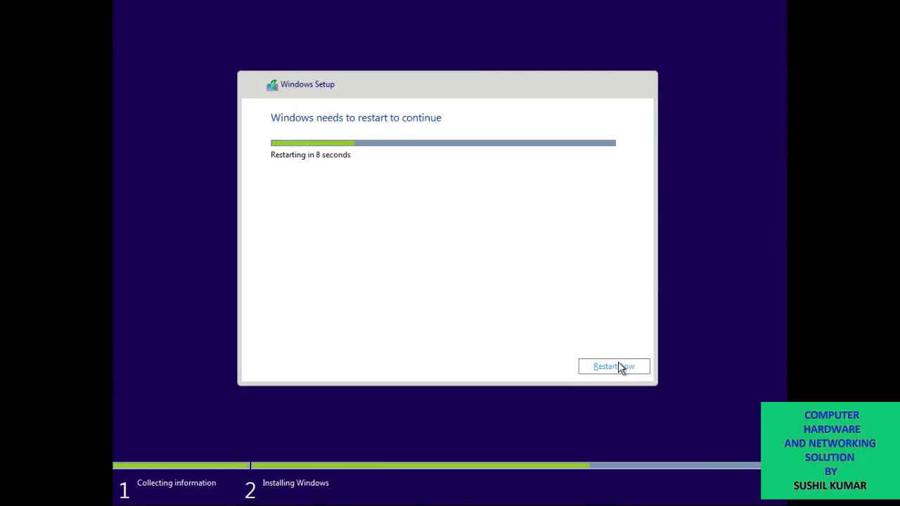
left_click(614, 366)
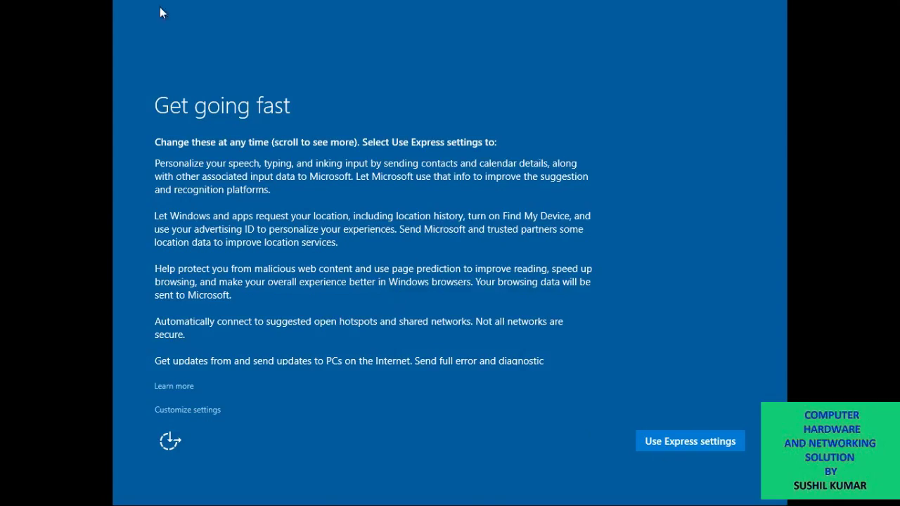
Accept the Express settings, set the PC's owner to "I own it" and skip the Microsoft account sign-in.
left_click(701, 447)
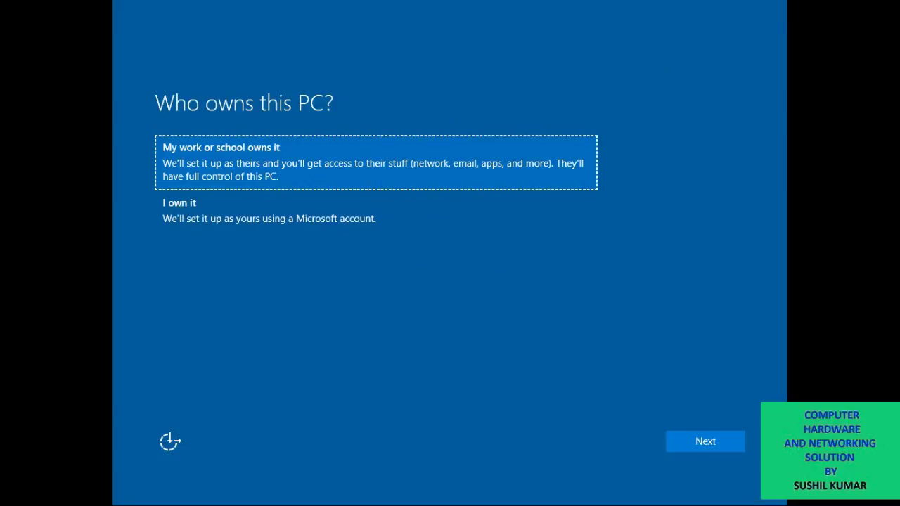
left_click(167, 208)
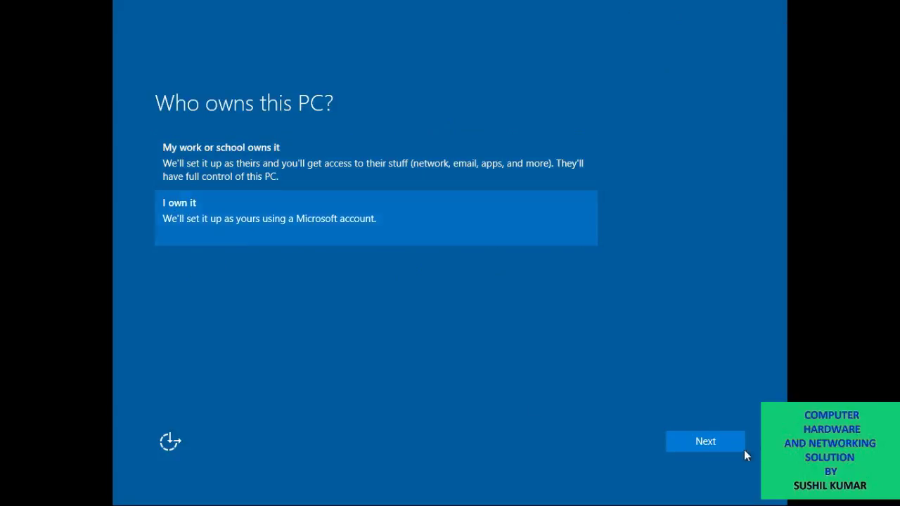
left_click(707, 444)
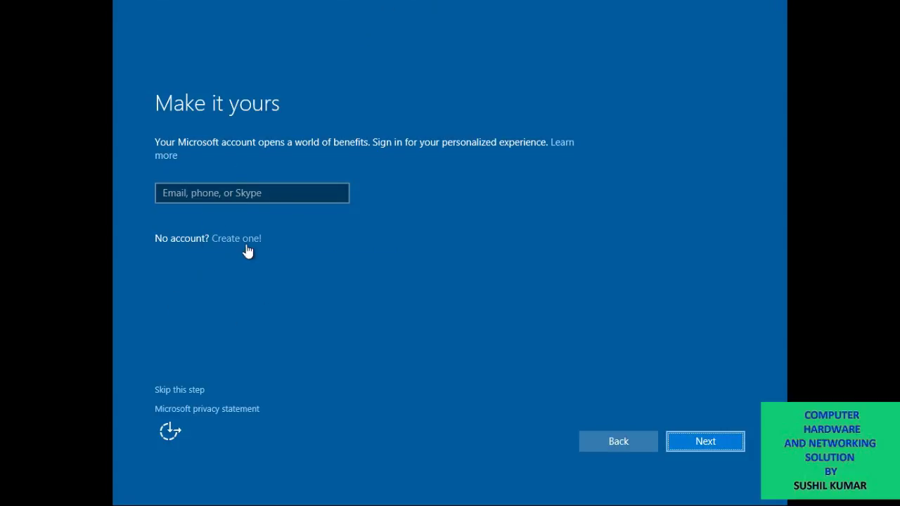
left_click(179, 391)
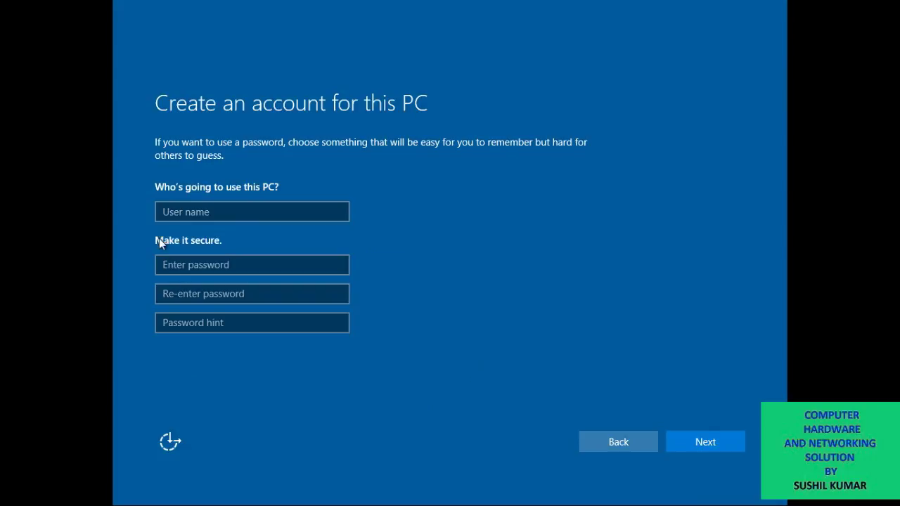
Create a local account with the user name admin and no password.
left_click(188, 212)
type("admin")
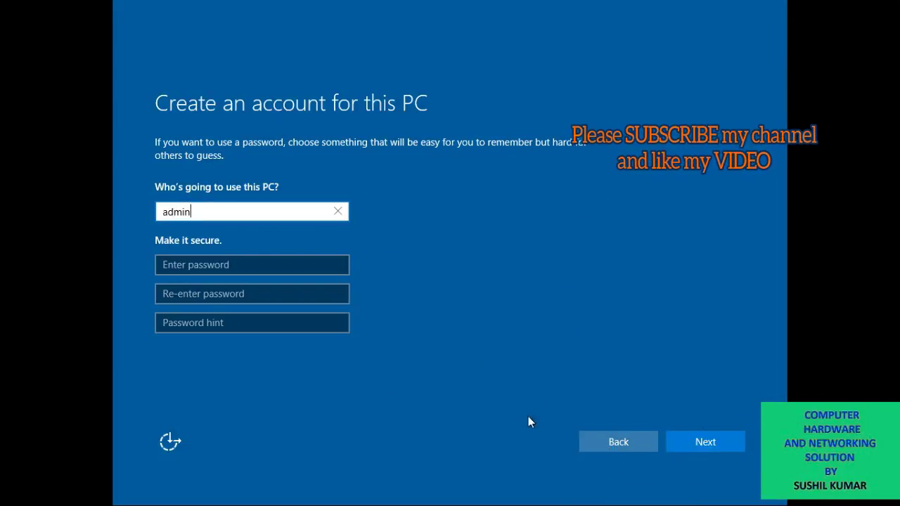
left_click(728, 444)
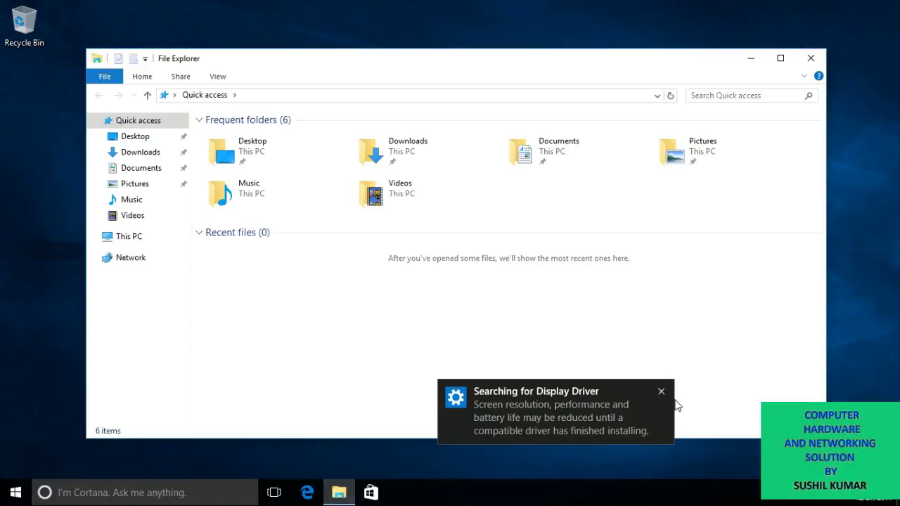
Examine the drives under This PC and open the os media (D:) drive.
left_click(124, 237)
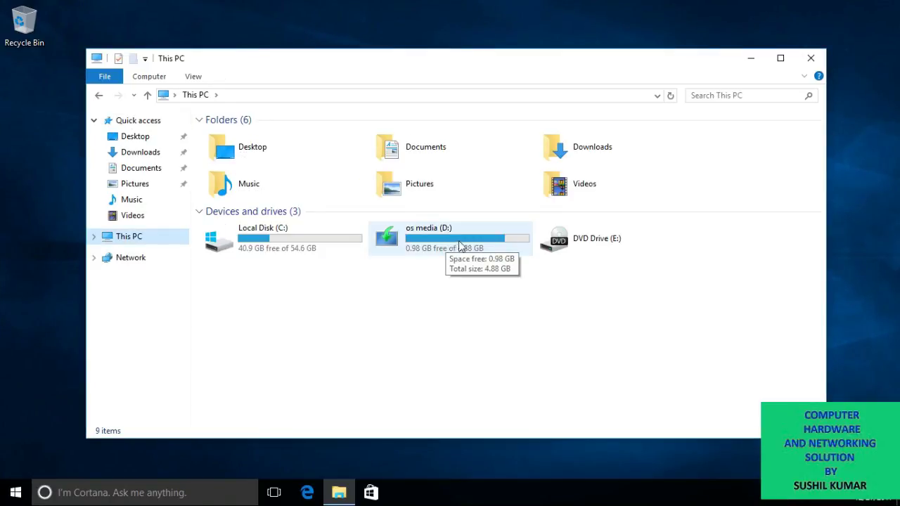
double_click(390, 228)
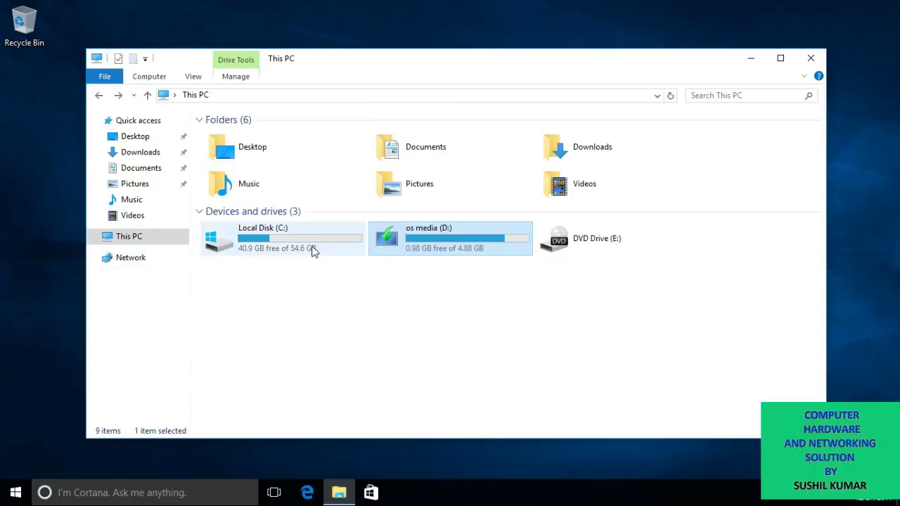